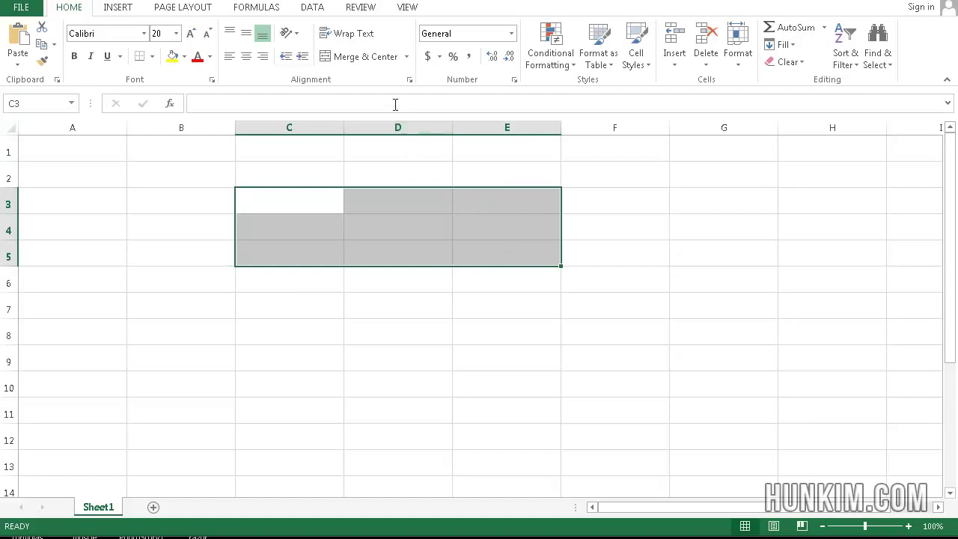
Merge and center the range C3:E5, and do the same for the range C6:E8.
left_click(353, 60)
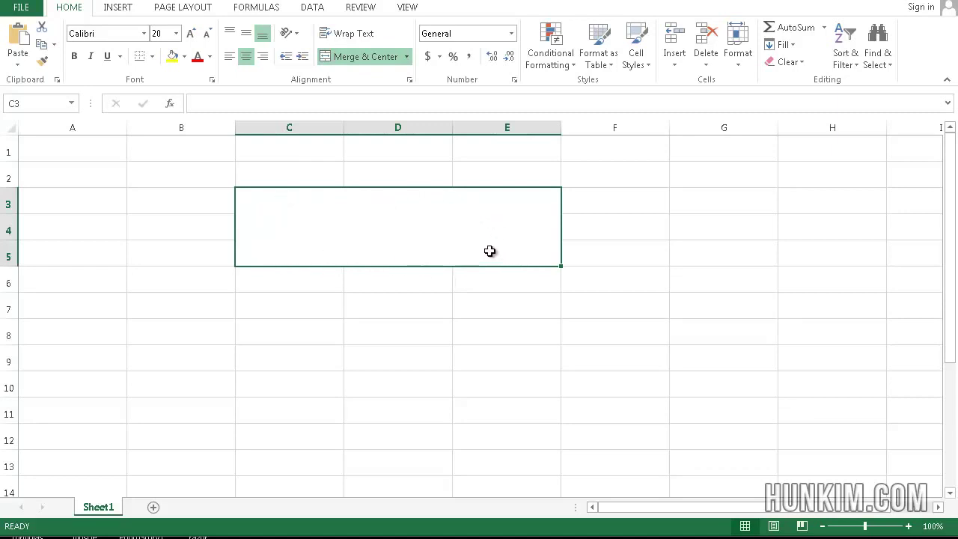
left_click(353, 274)
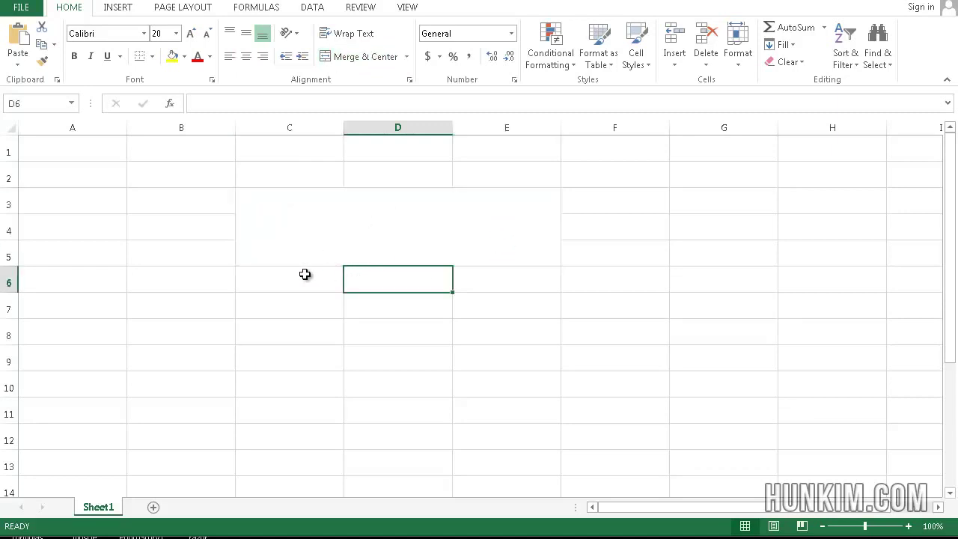
left_click_drag(306, 274, 539, 337)
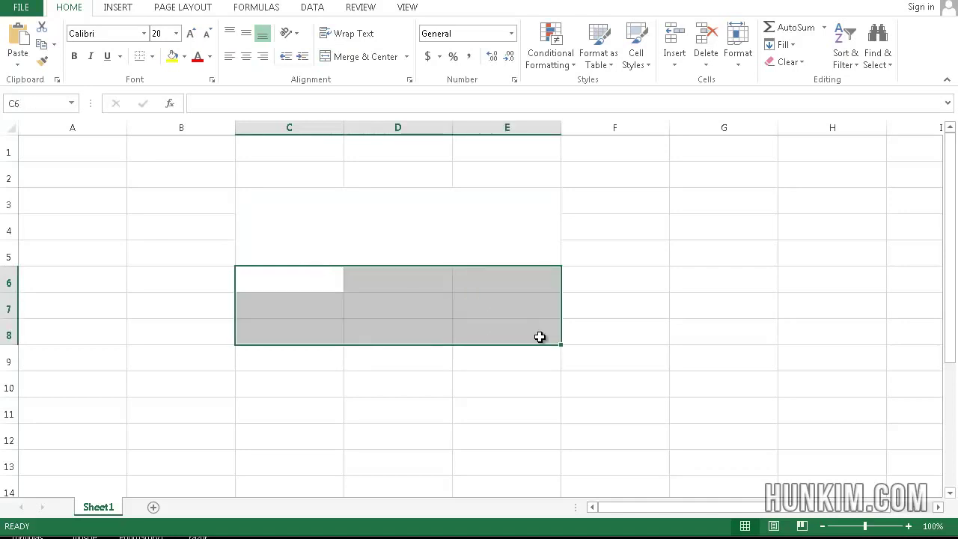
left_click(340, 57)
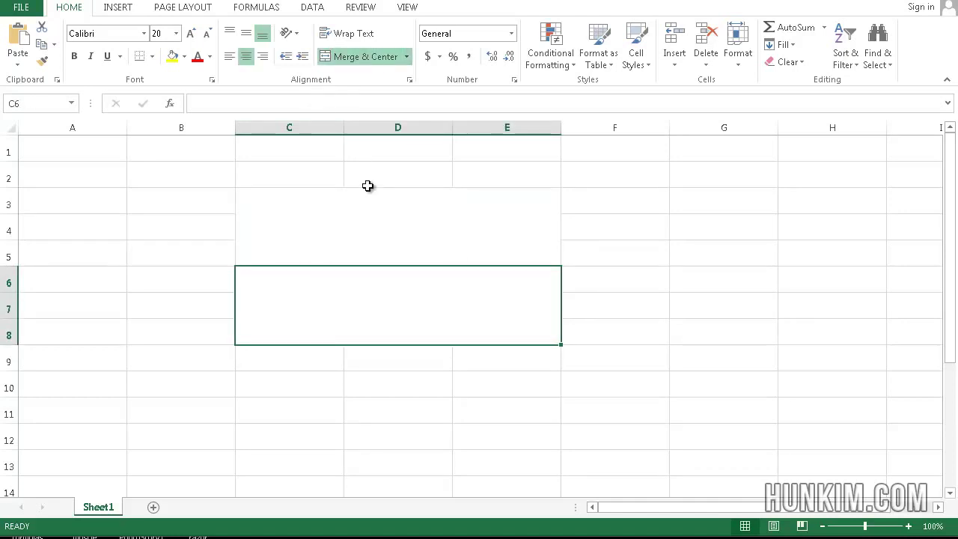
Enter "Top" in the merged cell C3:E5 and "Bottom" in the merged cell C6:E8.
left_click(379, 234)
type("Top")
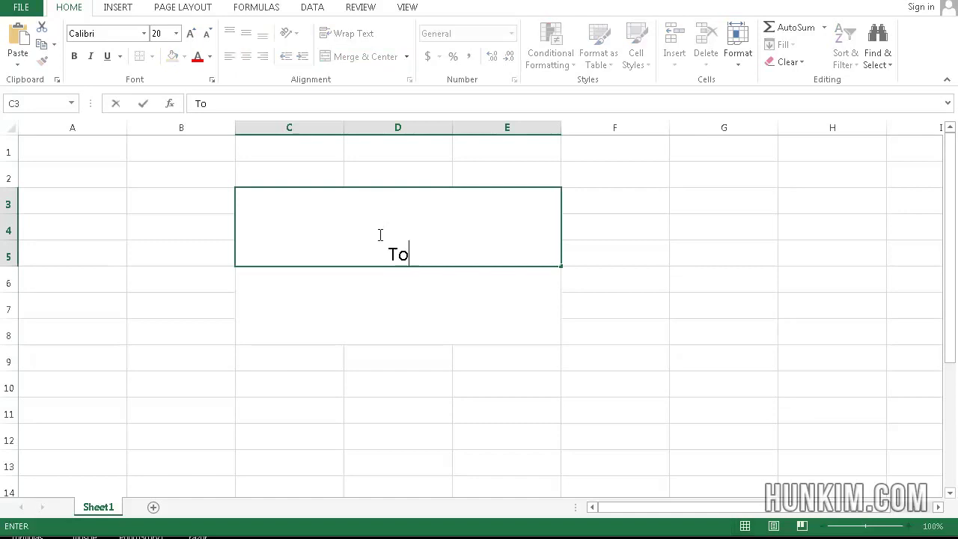
key("Return")
type("Bottom")
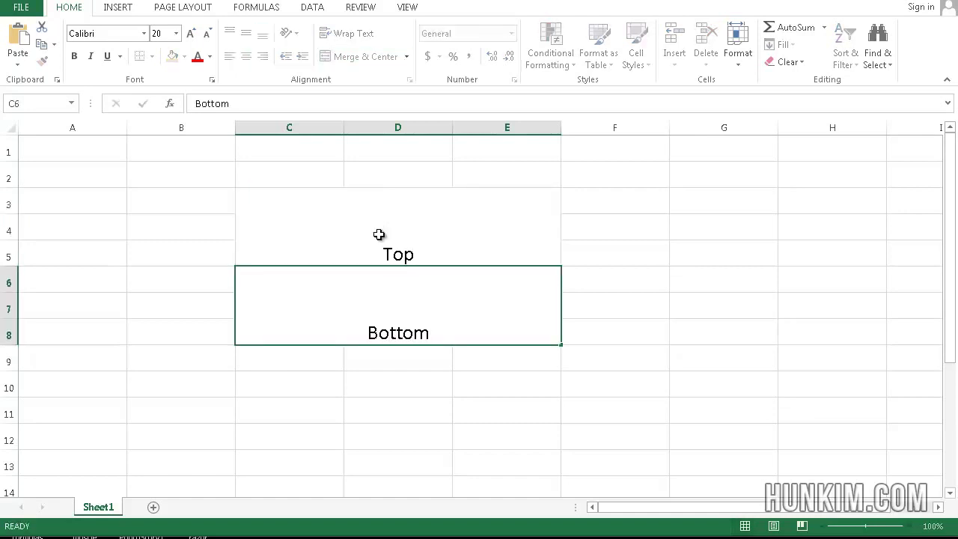
Fill the "Top" cell with yellow and the "Bottom" cell with dark green.
left_click(379, 234)
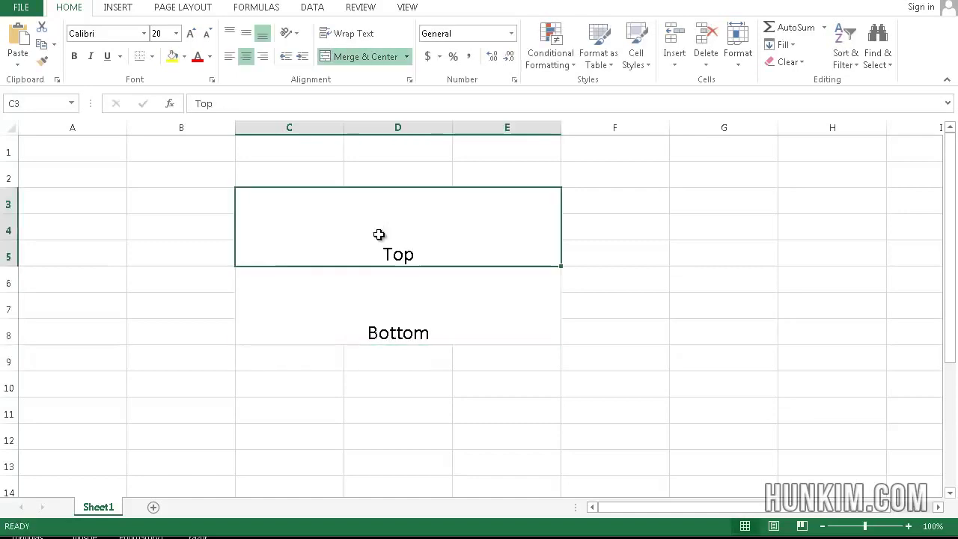
left_click(171, 64)
left_click(396, 312)
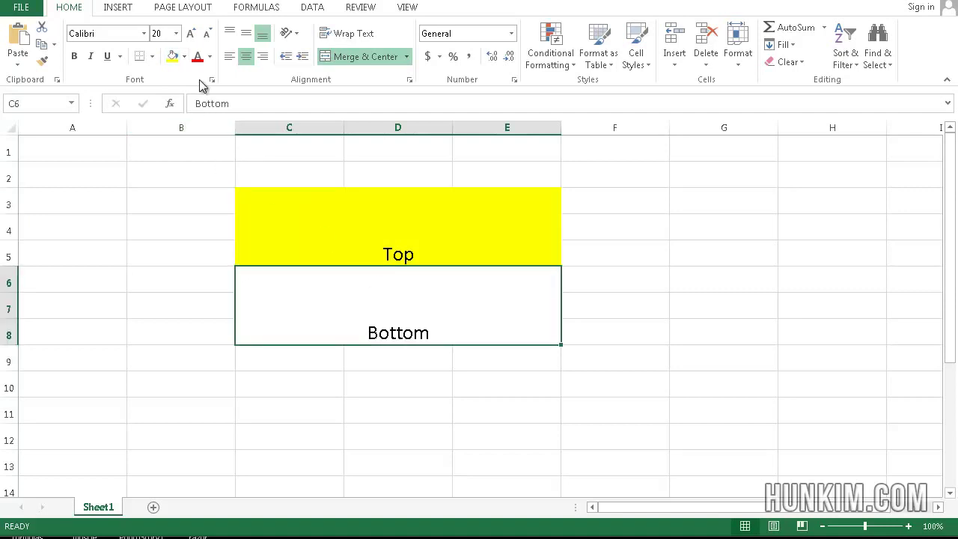
left_click(184, 56)
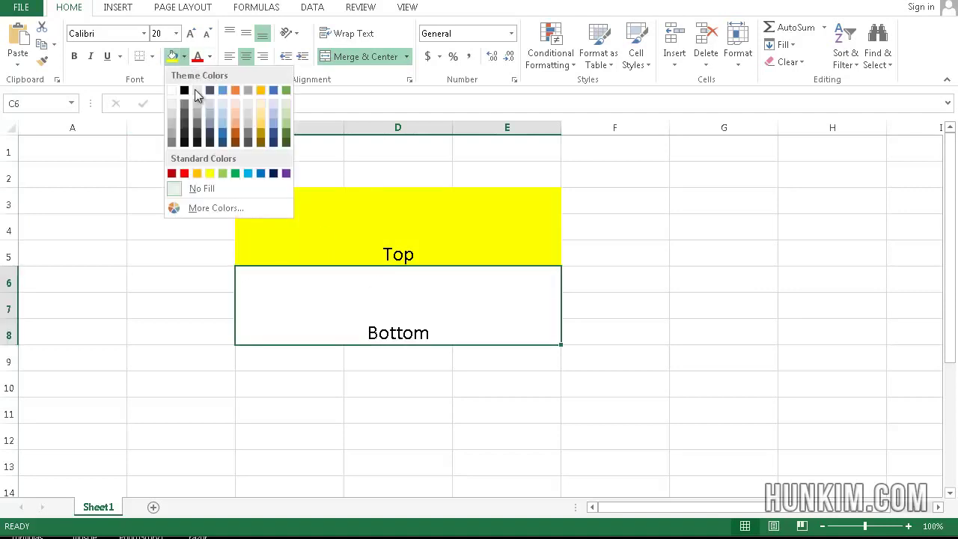
left_click(286, 138)
left_click(214, 260)
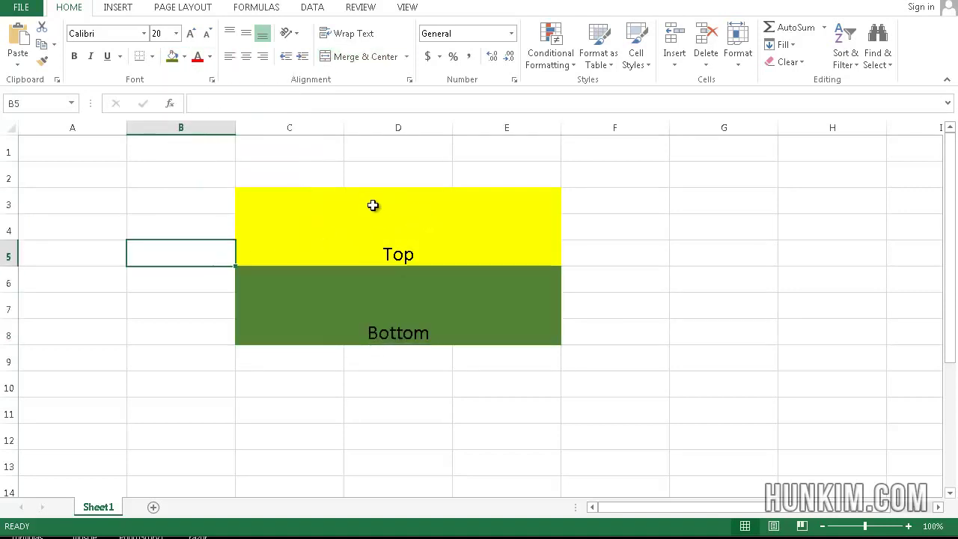
Apply a Thick Box Border around the two merged cells "Top" and "Bottom" together.
left_click_drag(280, 208, 366, 306)
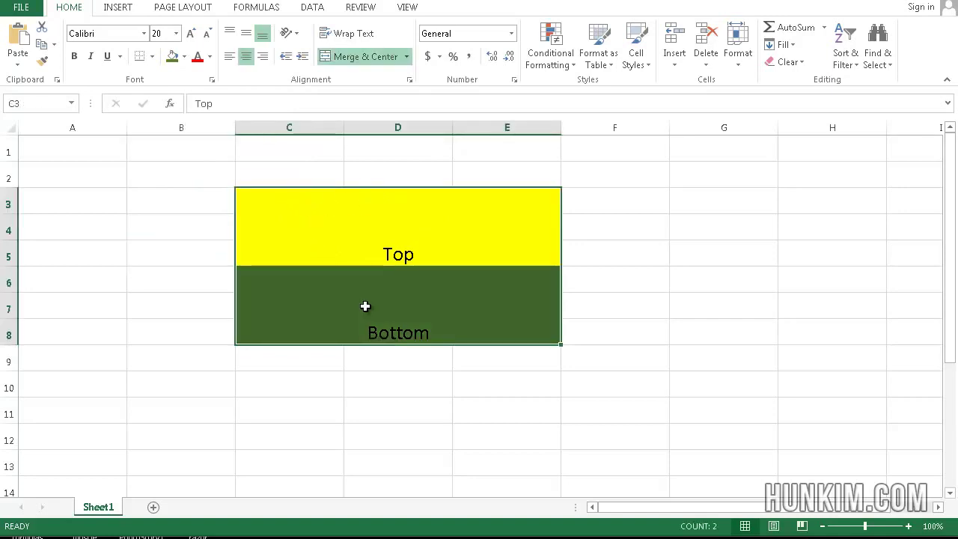
left_click(152, 57)
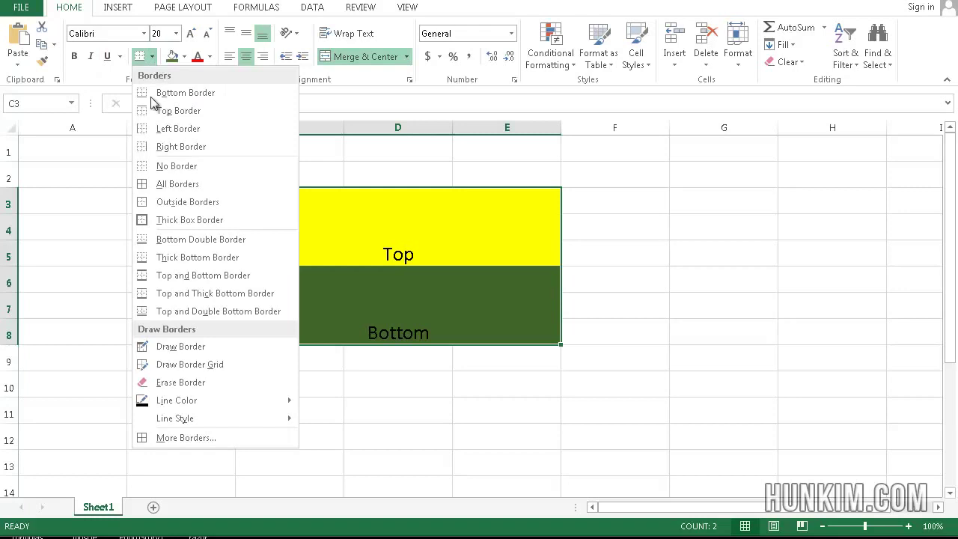
left_click(187, 219)
left_click(212, 263)
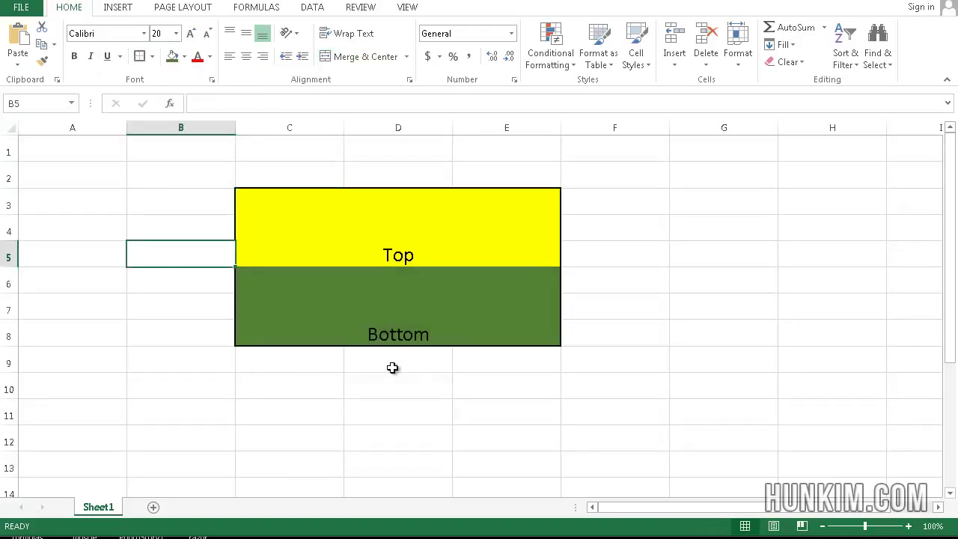
Align the text of the "Top" cell vertically to the middle.
left_click(381, 241)
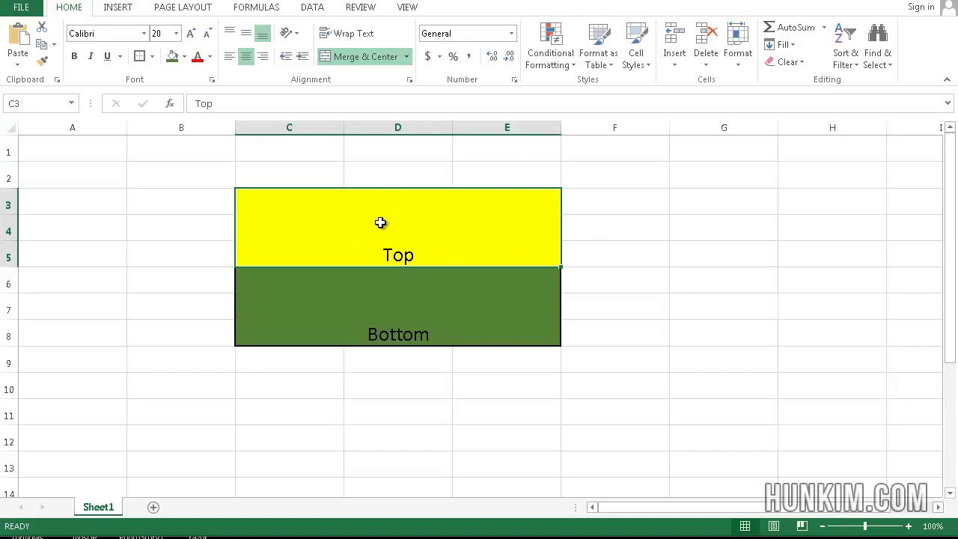
left_click(246, 35)
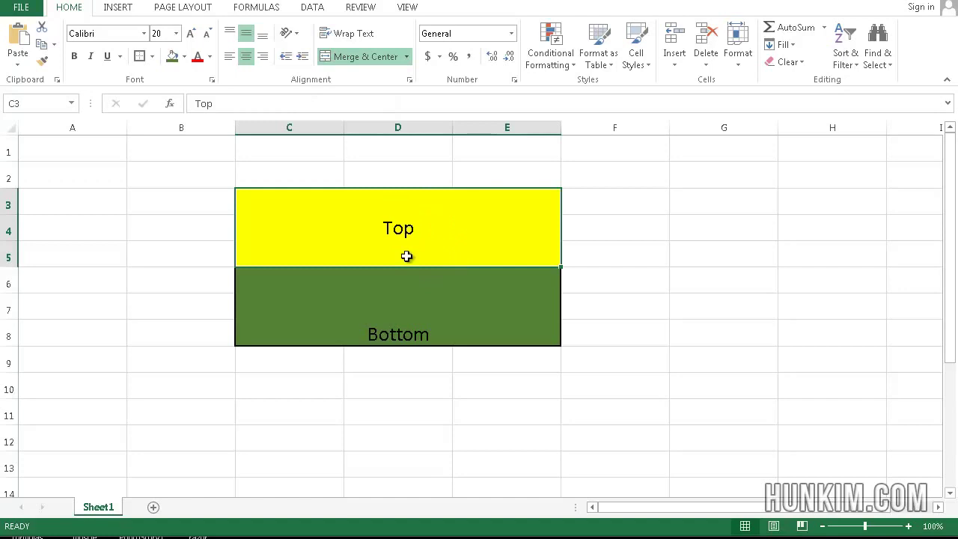
Try left and right alignment on the "Bottom" cell's text, and return it to horizontally centered.
left_click(394, 297)
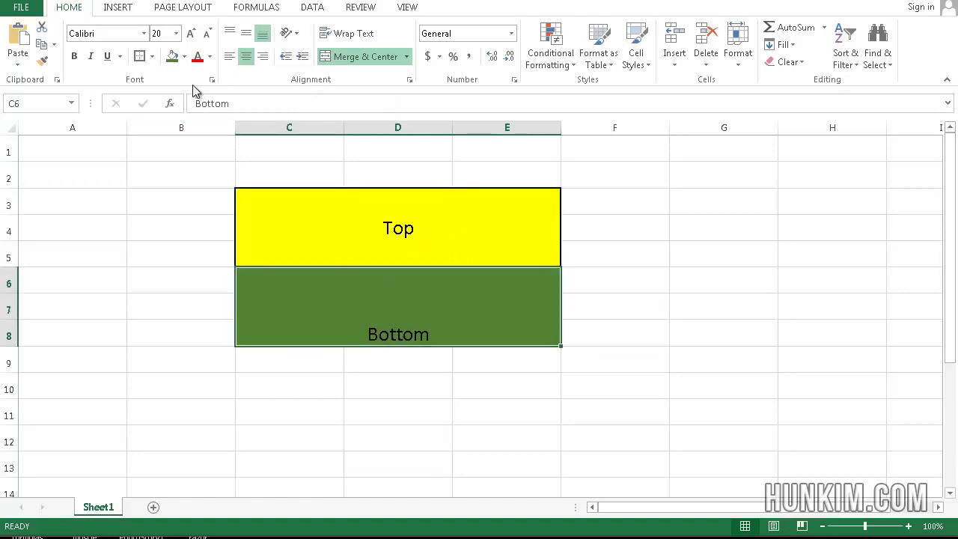
left_click(228, 58)
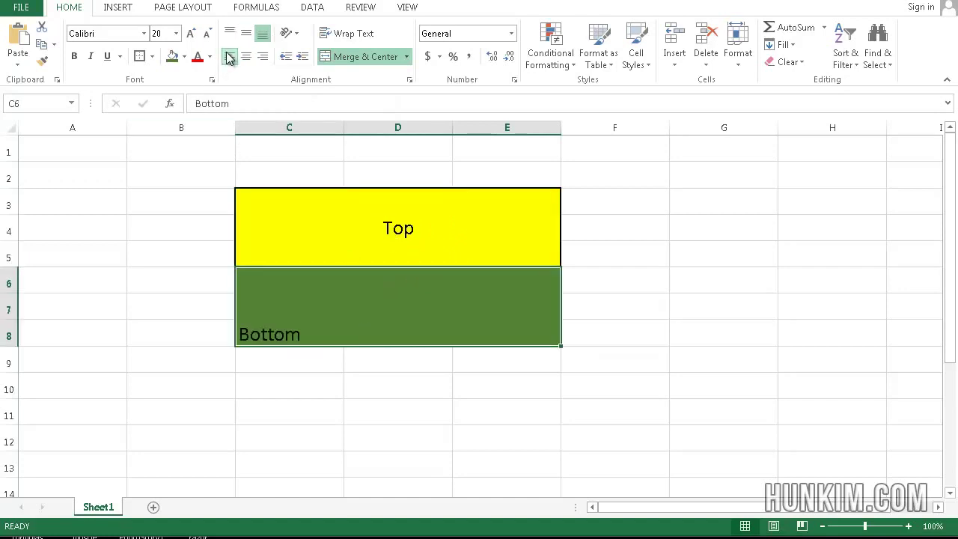
left_click(264, 58)
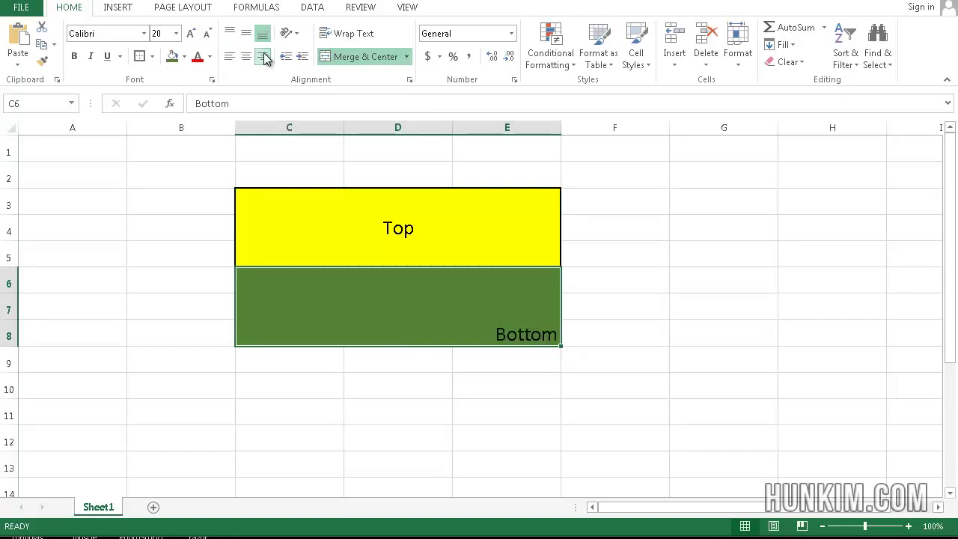
left_click(245, 57)
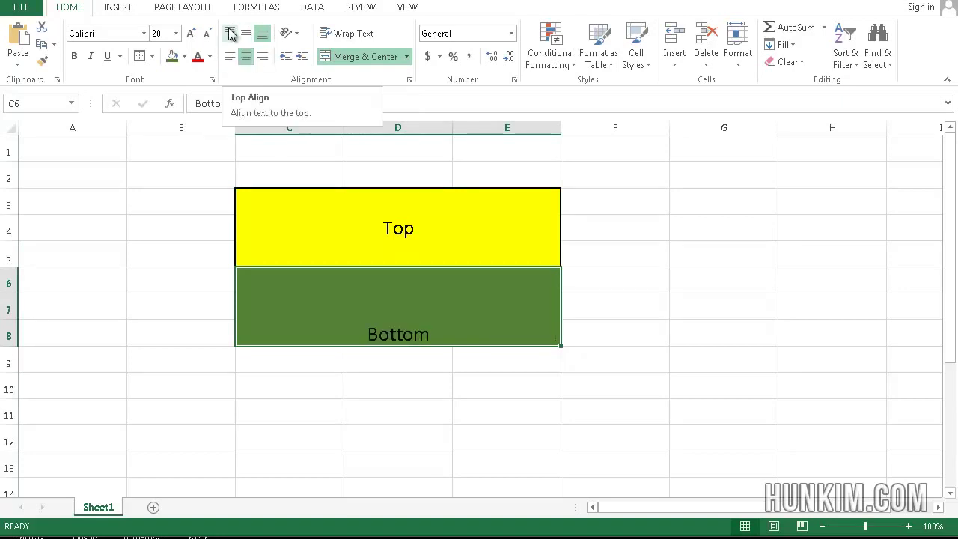
Try top and bottom alignment on the "Bottom" cell's text, and settle on middle alignment.
left_click(230, 34)
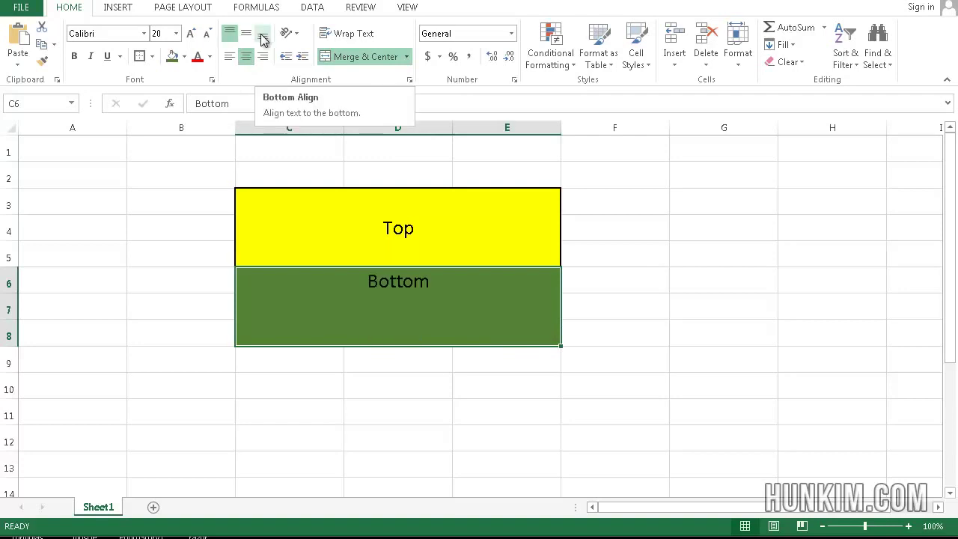
left_click(263, 36)
left_click(246, 34)
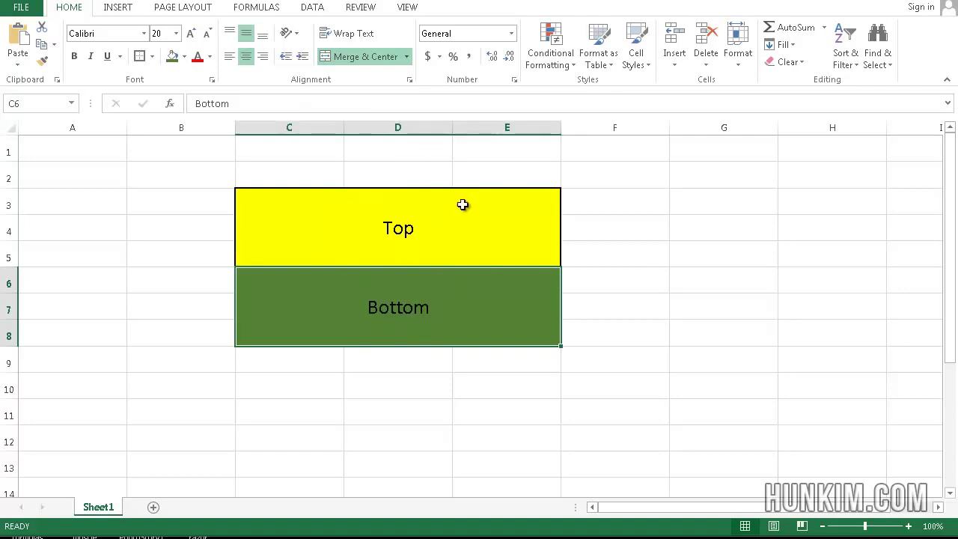
left_click(179, 245)
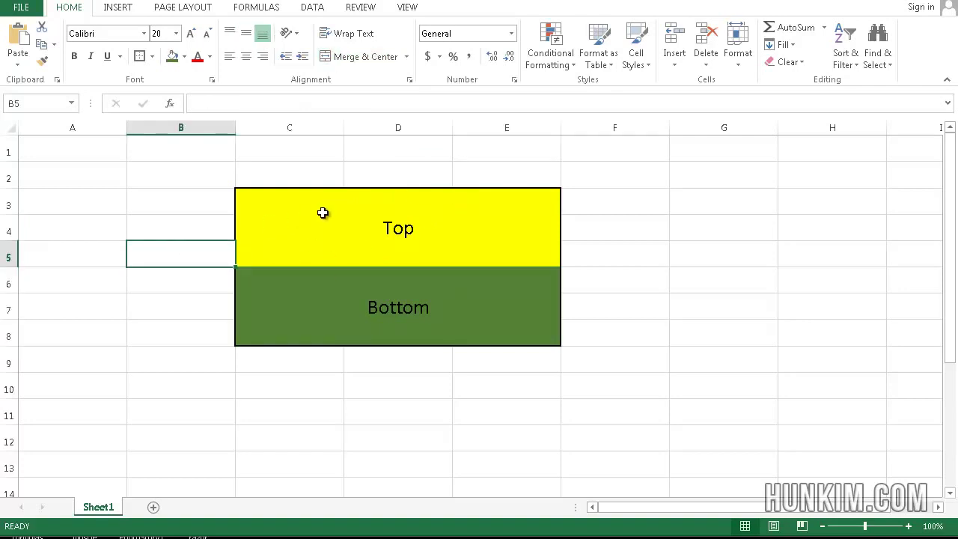
Delete the text of both merged cells and remove their merging, fills and borders with Clear All.
left_click_drag(322, 212, 396, 313)
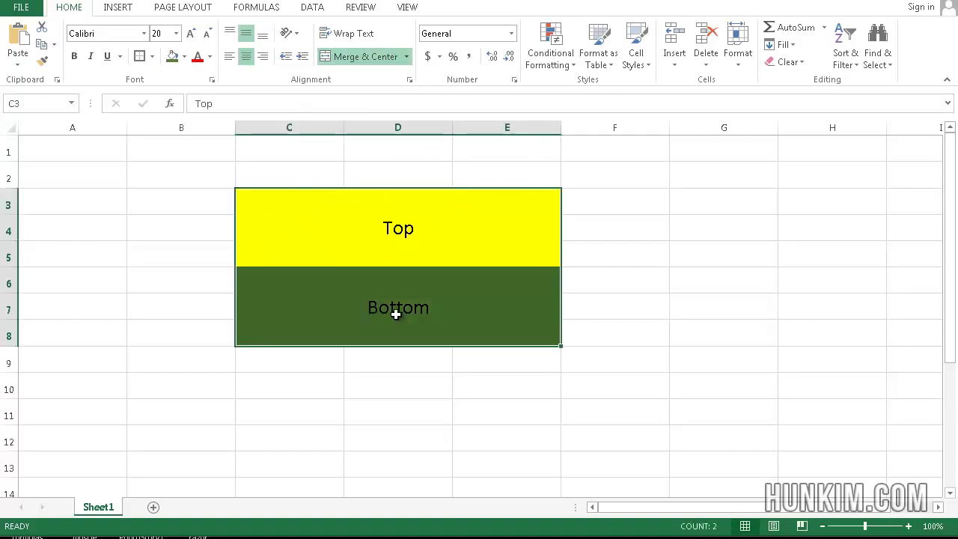
key("Delete")
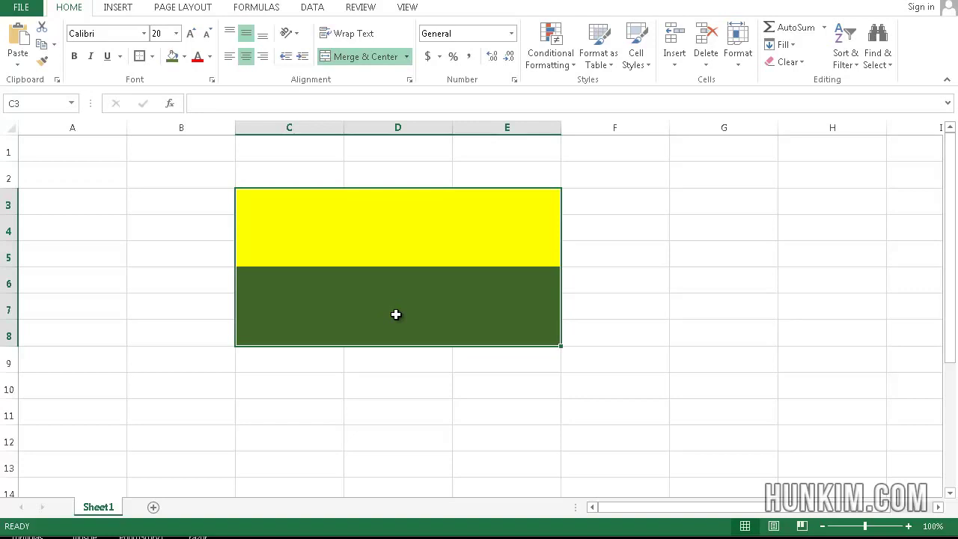
left_click(800, 63)
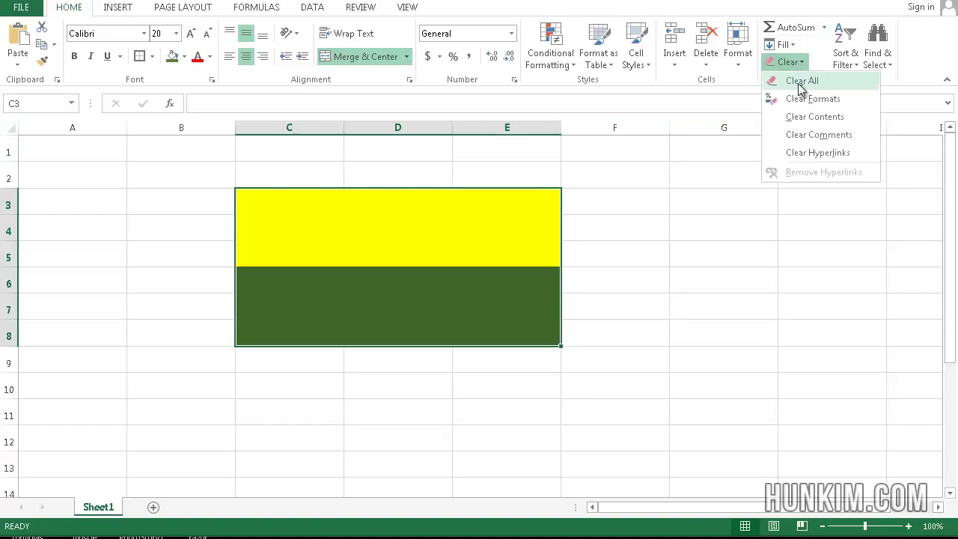
left_click(796, 82)
left_click(490, 220)
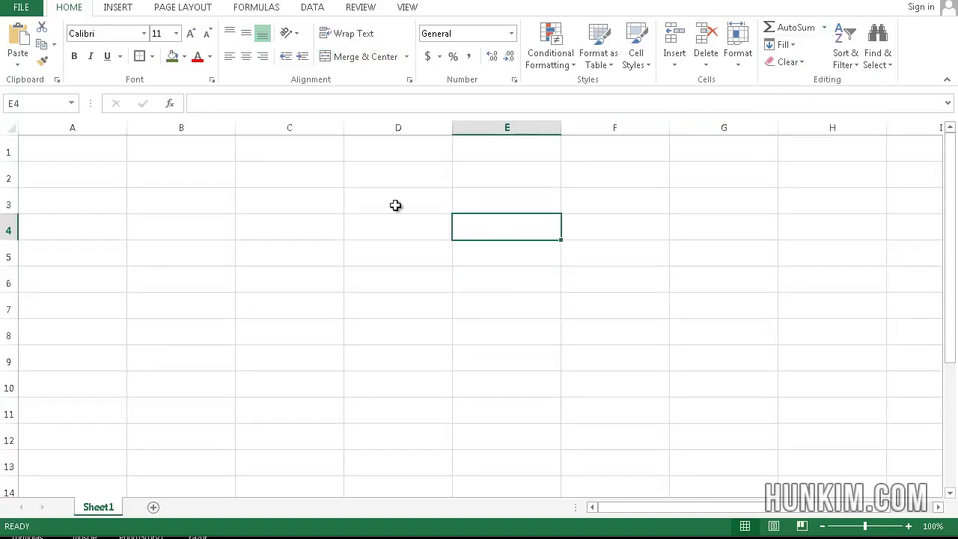
left_click(393, 206)
left_click(290, 203)
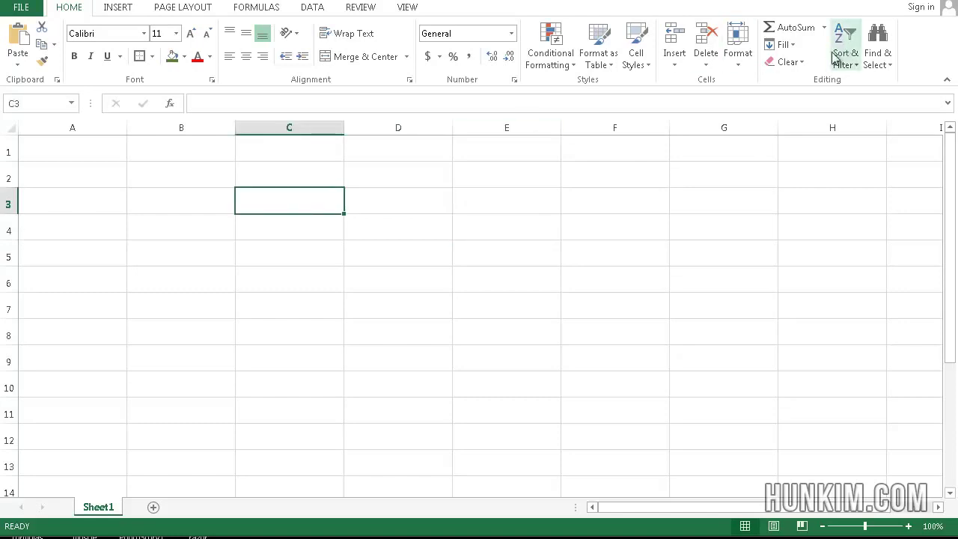
left_click(798, 65)
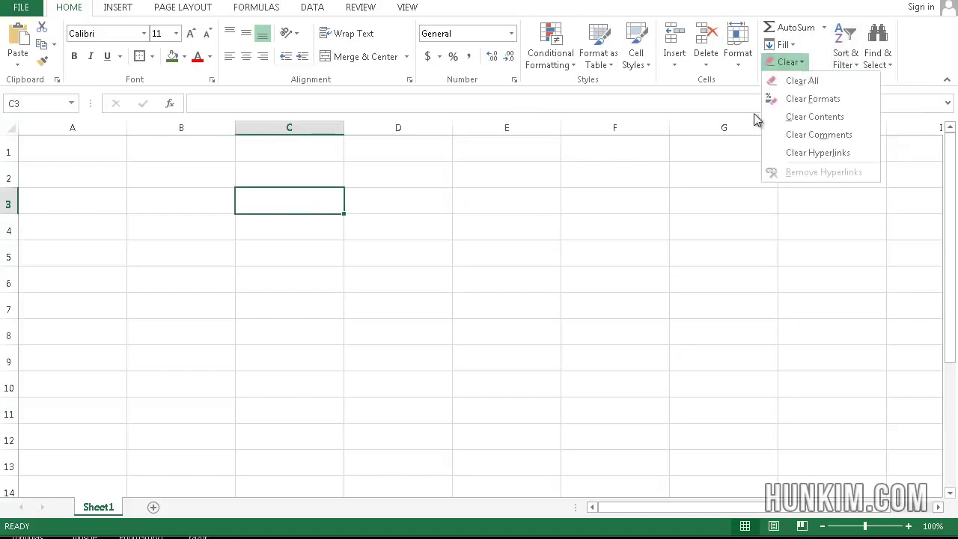
left_click(514, 243)
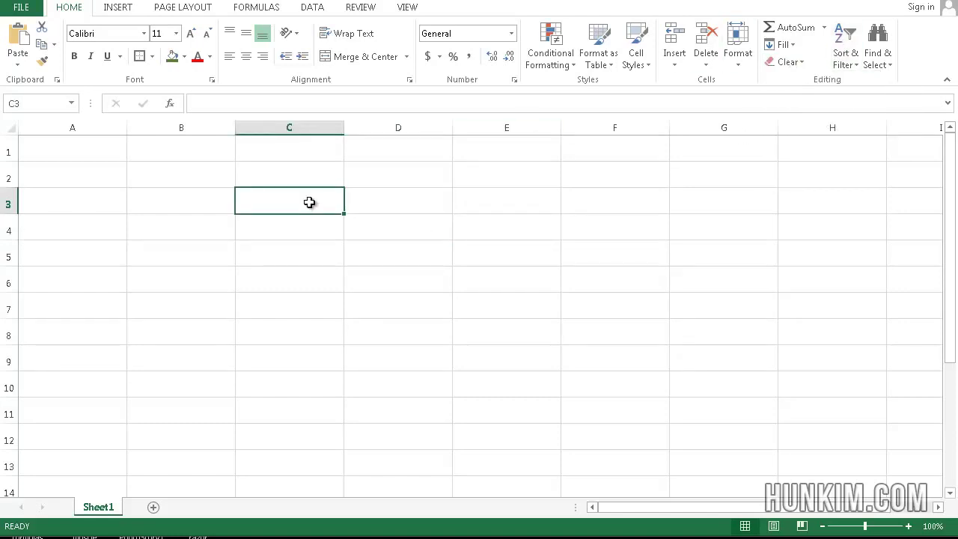
Enter the value 79.99 in cell C3.
left_click(230, 185)
left_click(255, 208)
type("7")
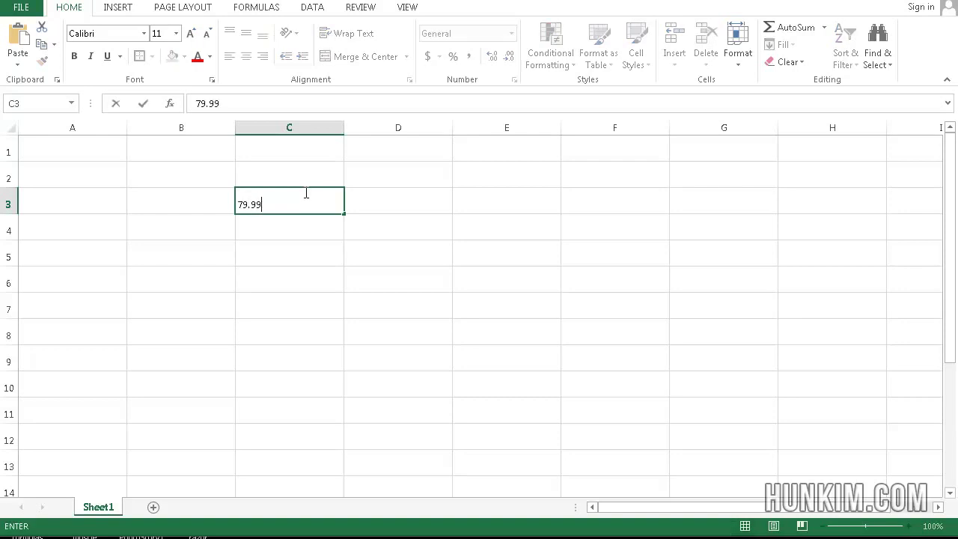
type("9.99")
key("Return")
Set the font size of cell C3 to 20.
left_click(306, 193)
left_click(159, 34)
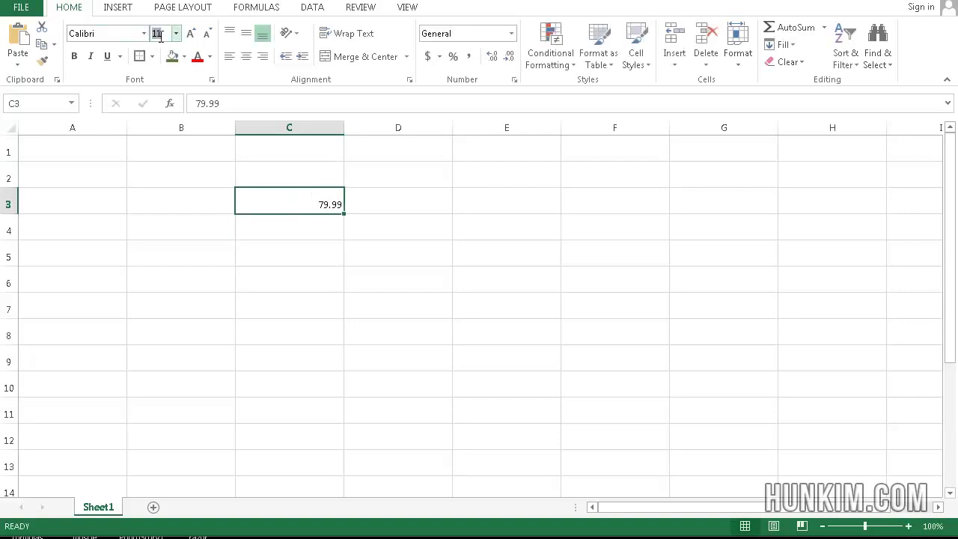
type("20")
key("Return")
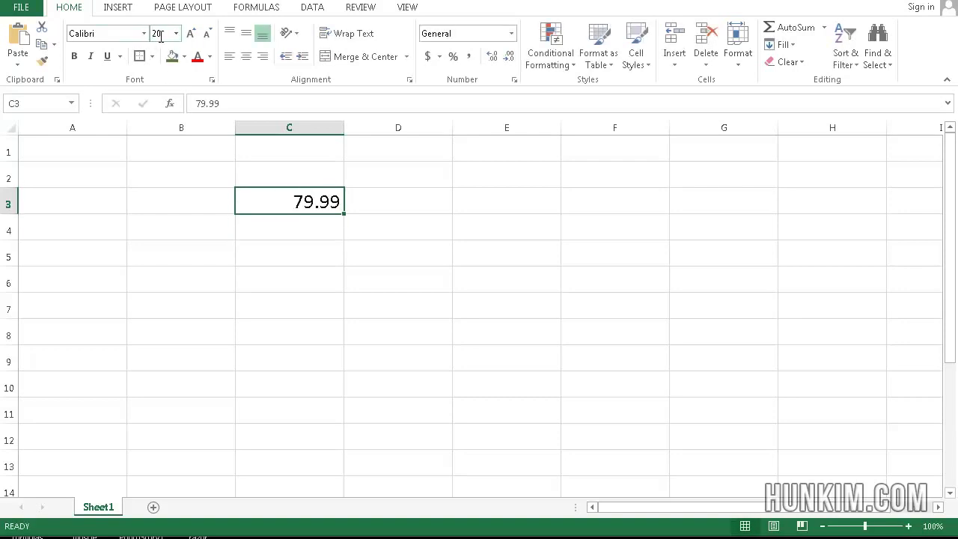
left_click(298, 240)
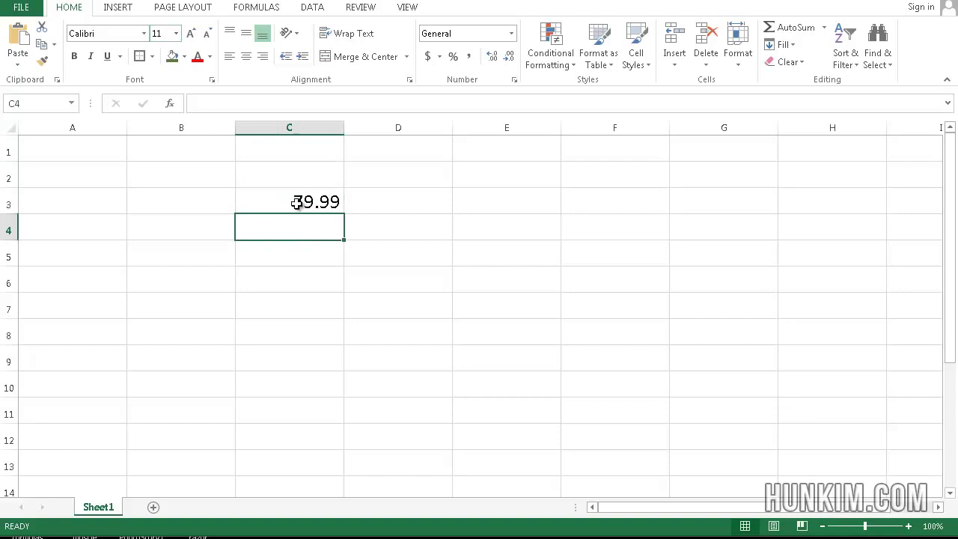
Delete only the contents of cell C3, leaving its formatting in place.
left_click(297, 202)
key("Delete")
left_click(363, 247)
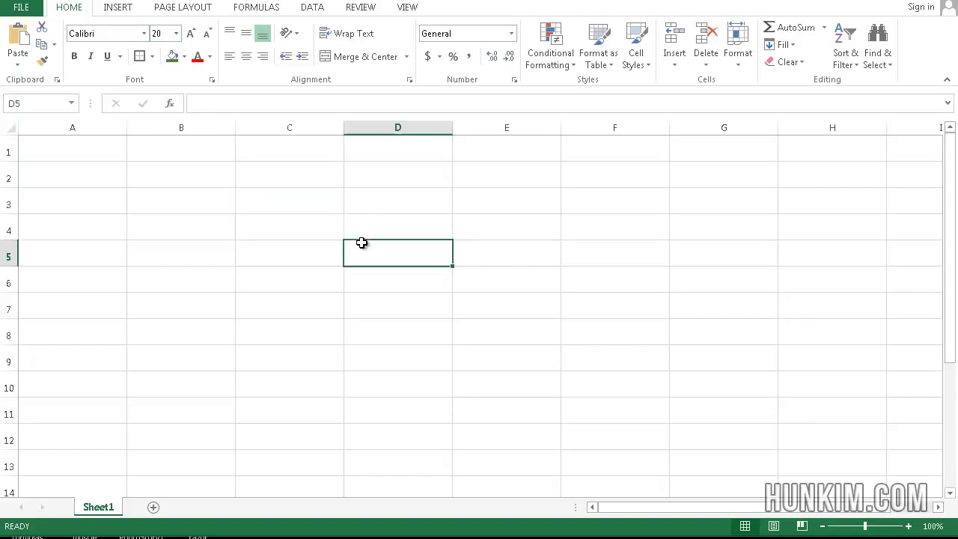
Enter the value 79.99 in cell C3 again.
left_click(311, 197)
type("7")
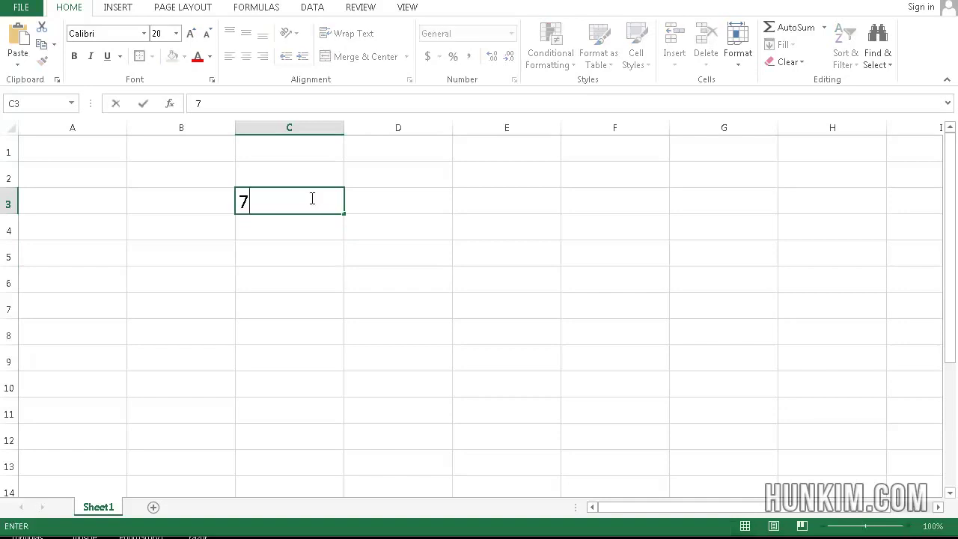
type("9.99")
key("Return")
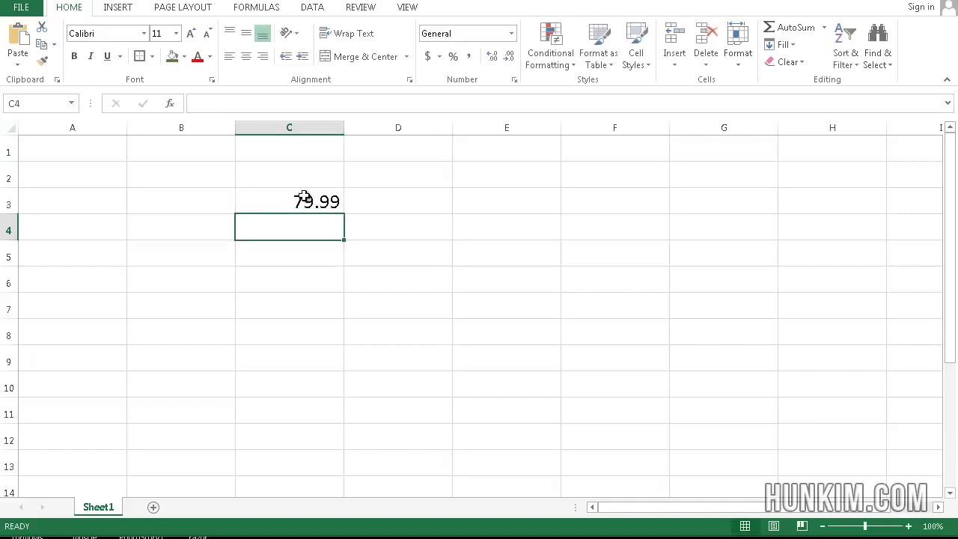
Apply the Accounting number format with a dollar sign to cell C3.
left_click(305, 198)
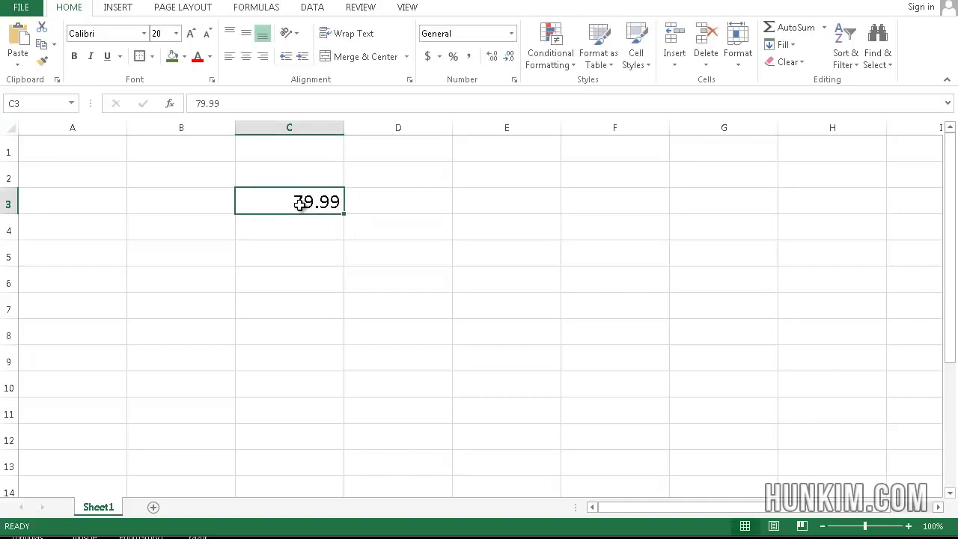
left_click_drag(413, 249, 312, 207)
left_click(311, 206)
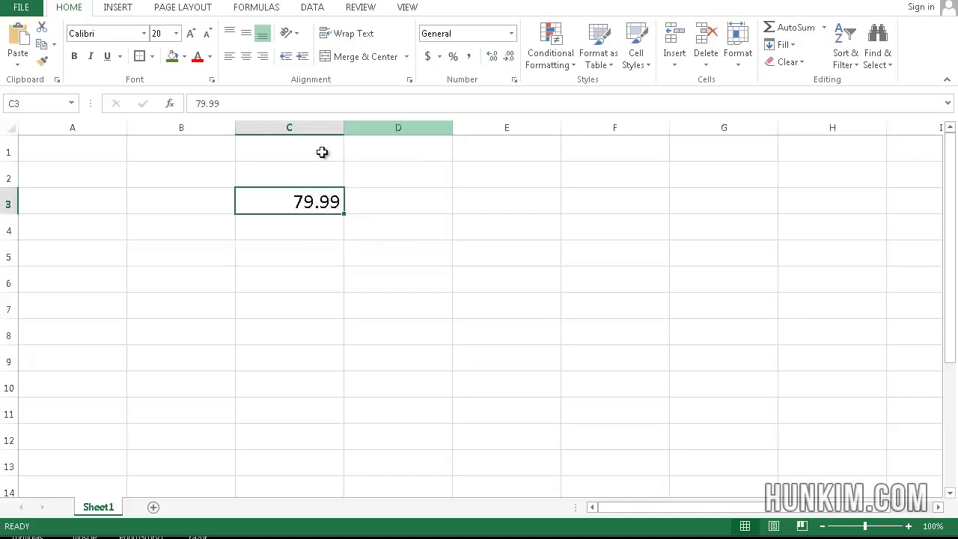
left_click(432, 63)
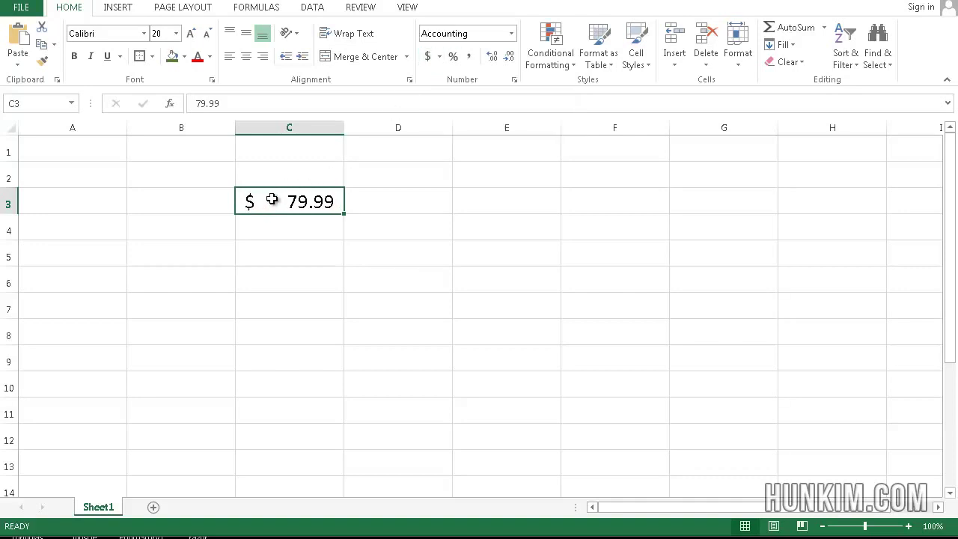
Enter the value 199.99 in cell C4.
left_click(318, 228)
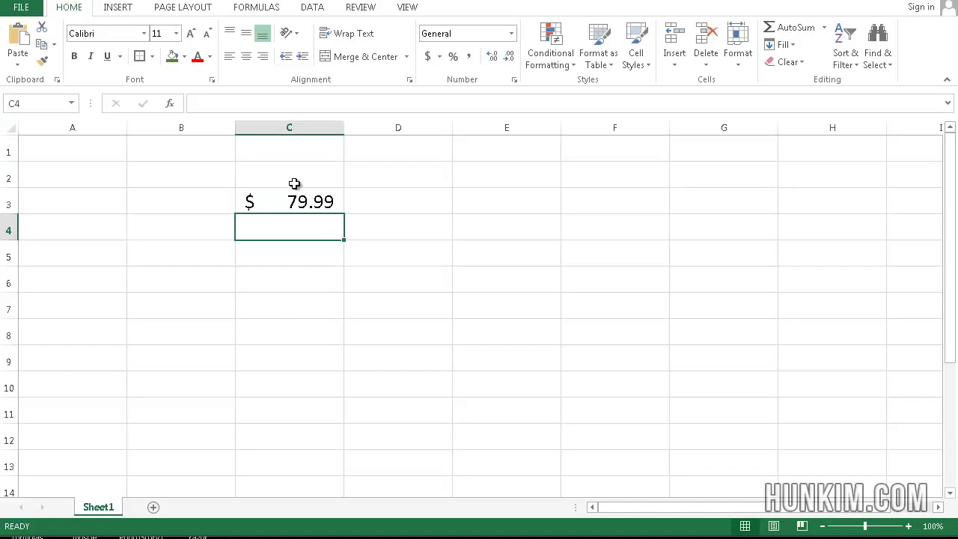
type("19")
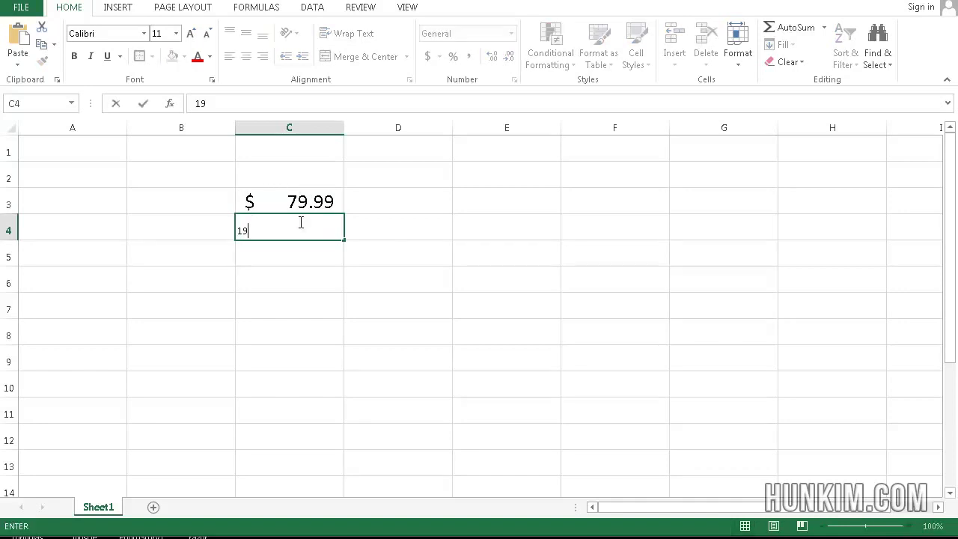
type("9.99")
key("Return")
left_click(299, 221)
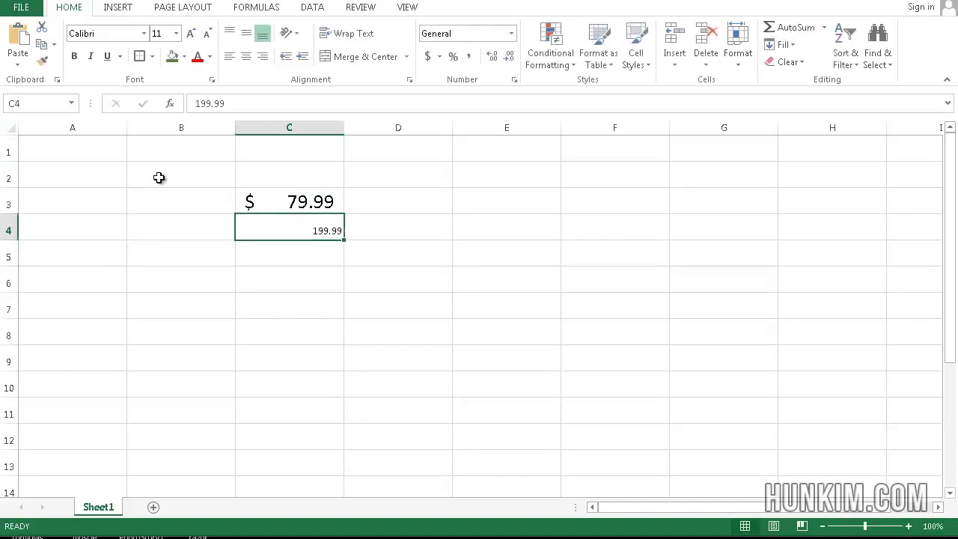
Set the font size of the entire worksheet to 20.
left_click(12, 125)
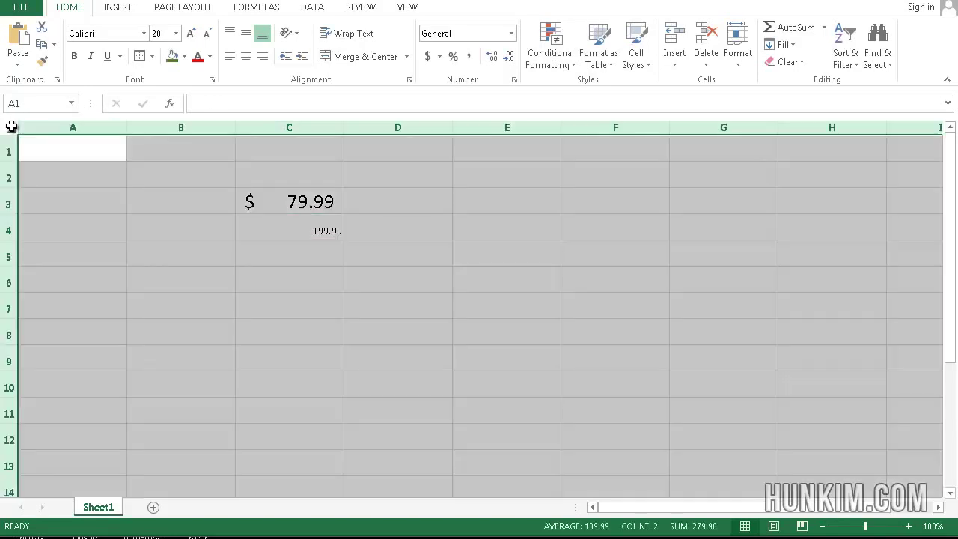
left_click(161, 31)
key("Return")
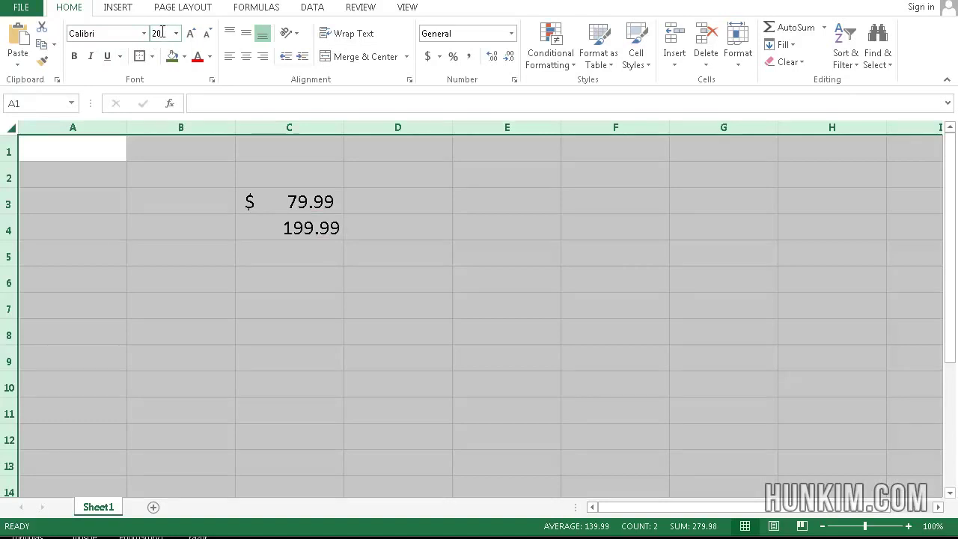
left_click(471, 256)
left_click(312, 235)
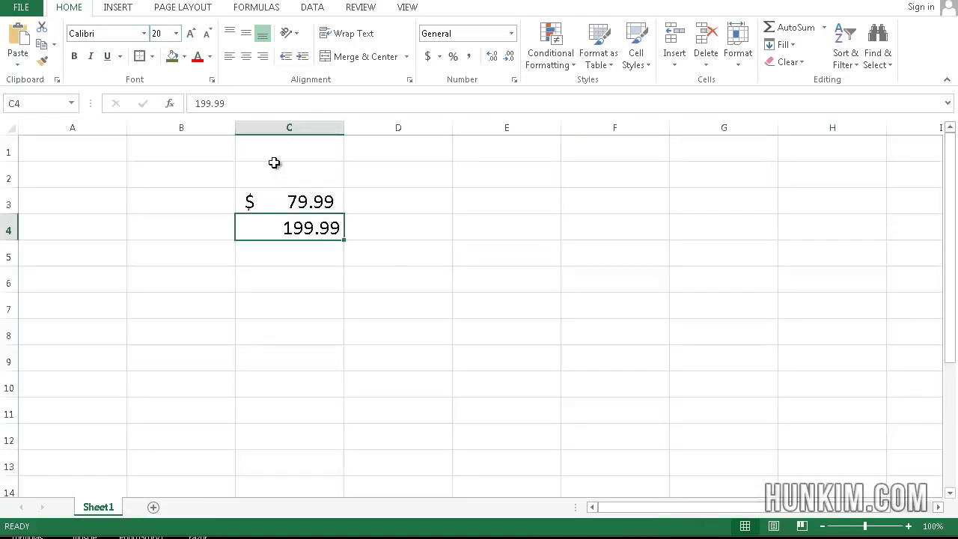
Apply the Accounting number format with a dollar sign to the entire worksheet.
left_click(9, 128)
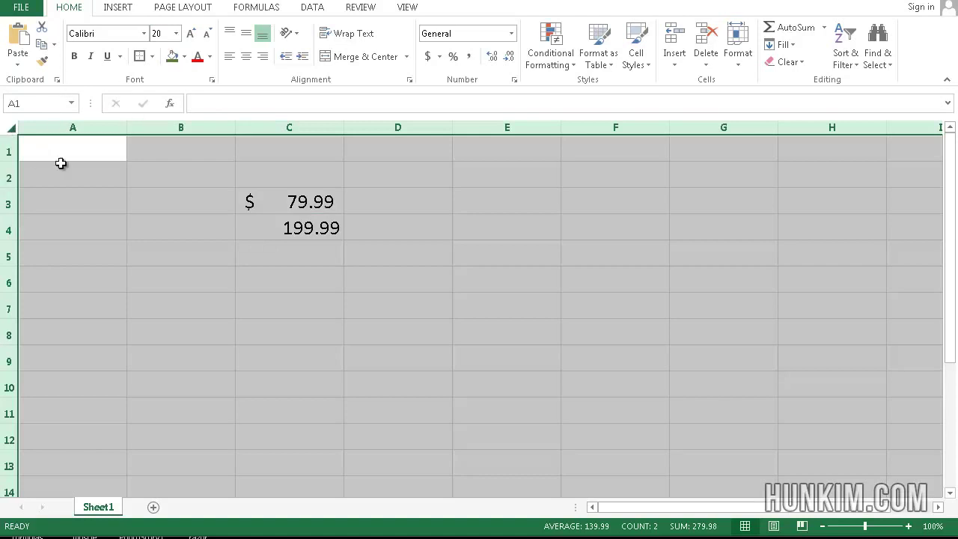
left_click(427, 58)
left_click(338, 377)
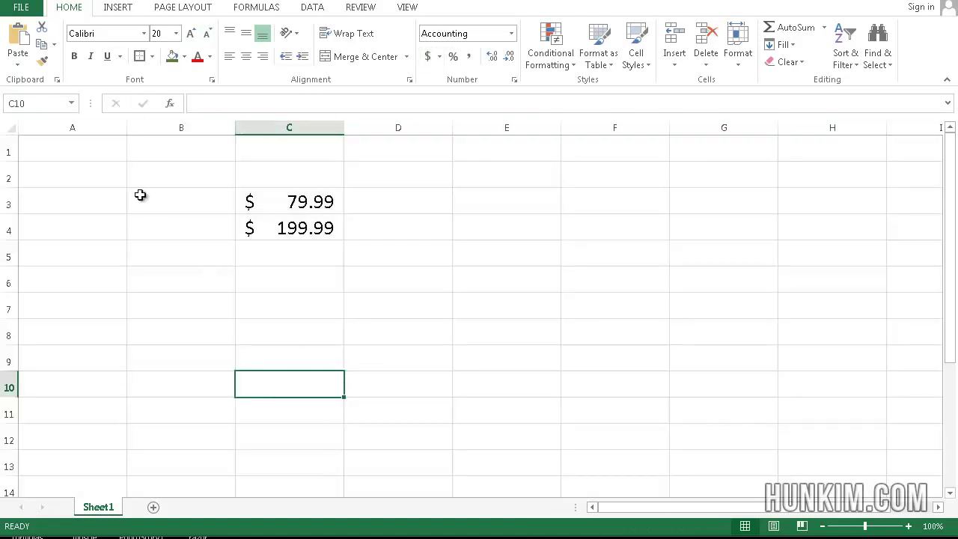
left_click(306, 267)
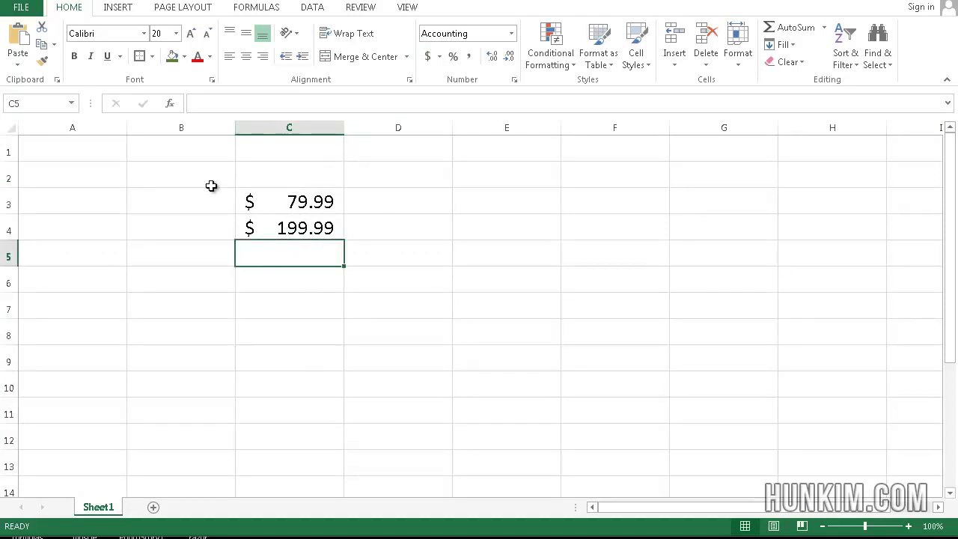
left_click(263, 197)
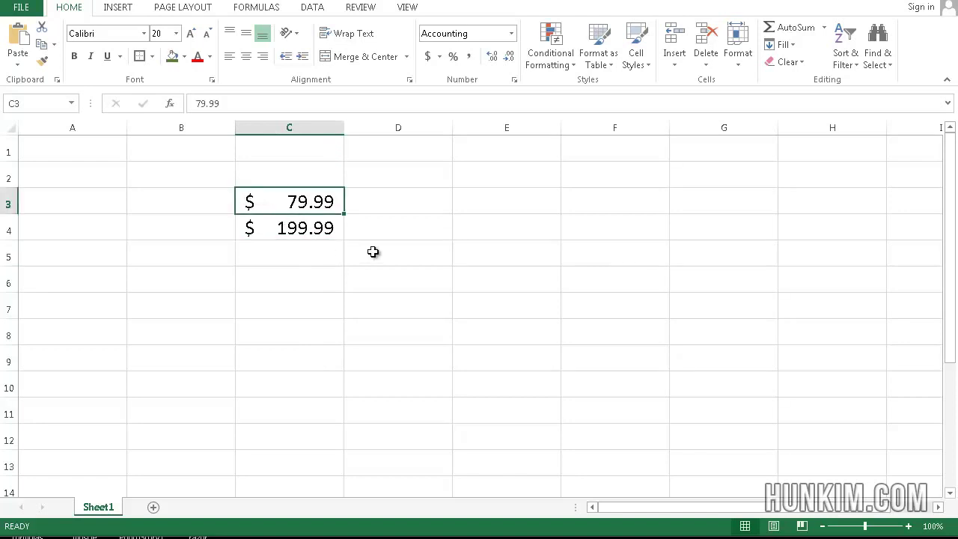
Undo the sheet-wide Accounting format and font size changes, and clear all contents and formatting from the entire worksheet.
key("ctrl+z")
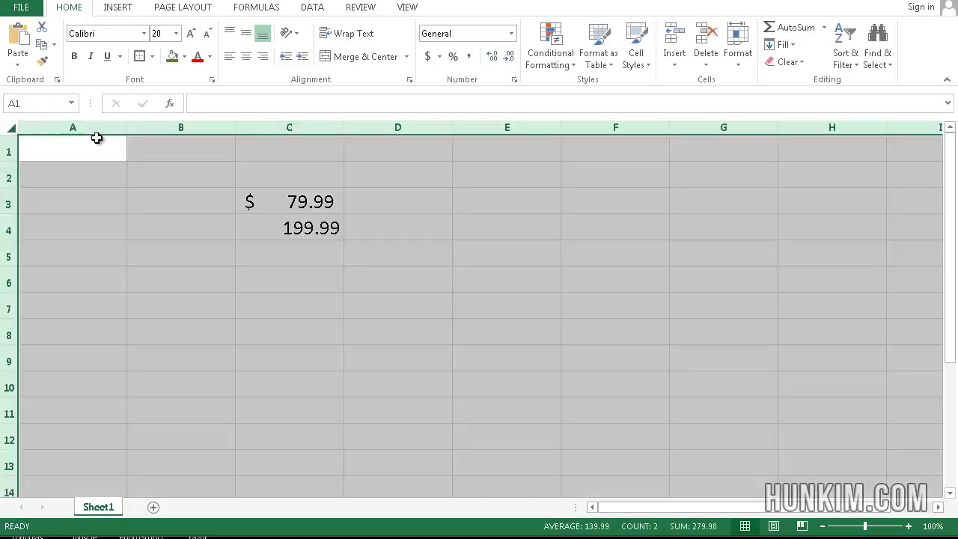
key("ctrl+z")
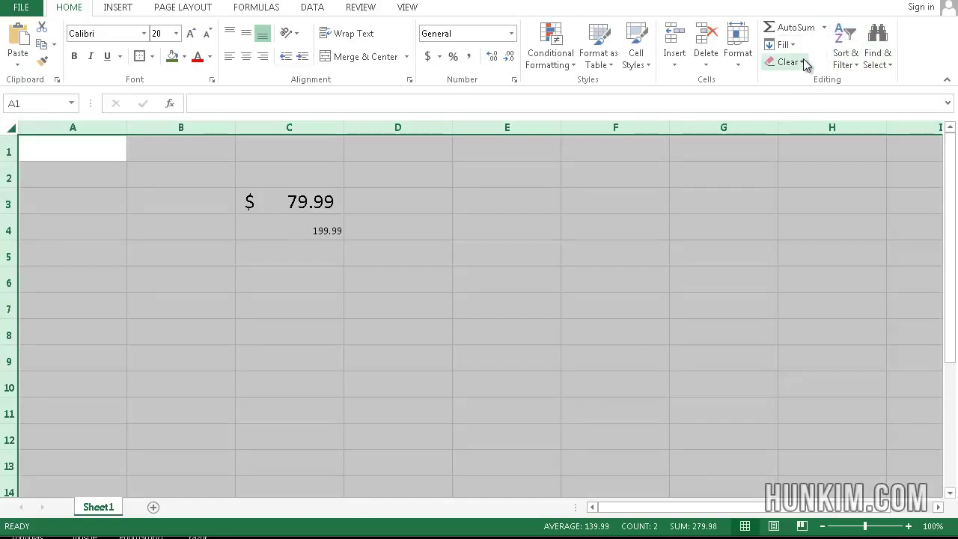
left_click(801, 63)
left_click(804, 81)
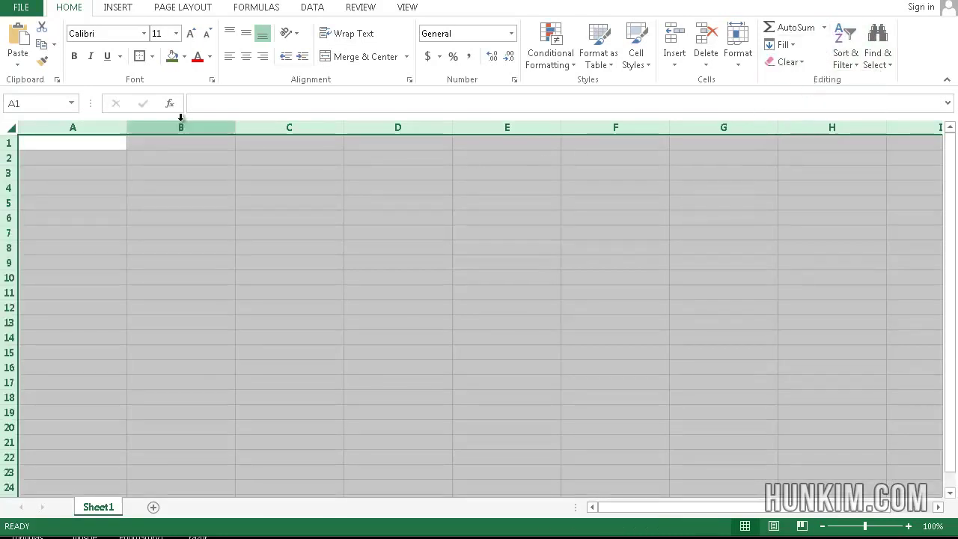
Set the font size of all cells in the cleared worksheet to 20.
left_click(159, 32)
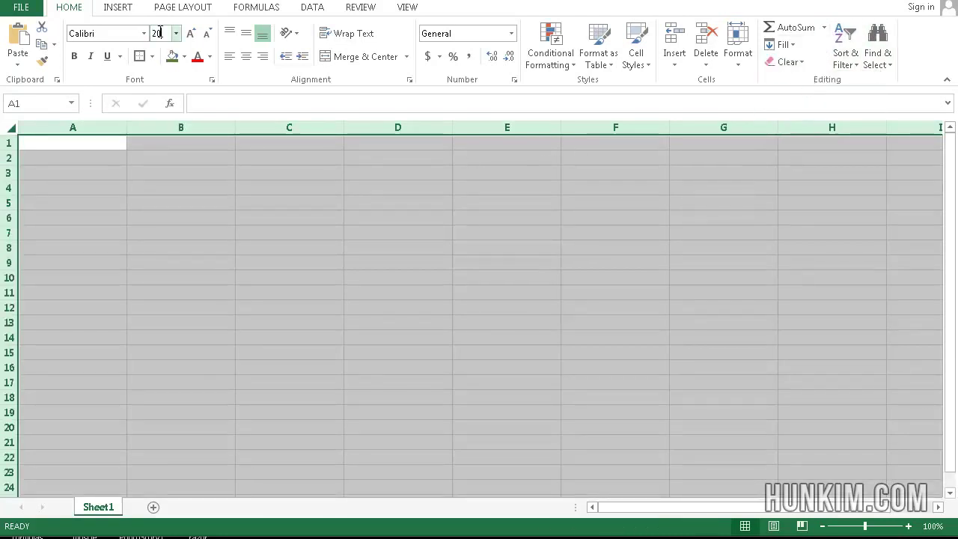
type("20")
key("Return")
Enter the decimal value .43 in cell C4.
left_click(291, 276)
key("Up")
key("Up")
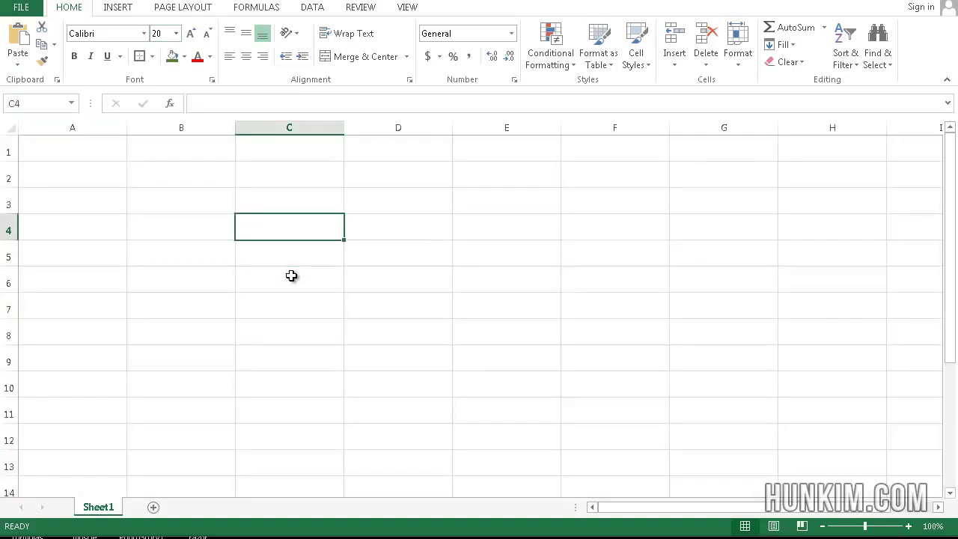
type(".43")
key("Return")
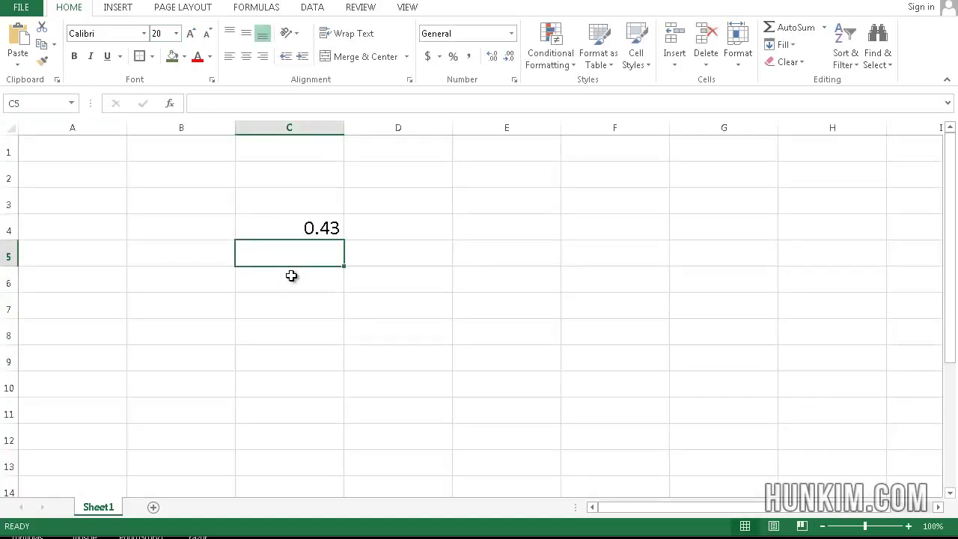
Replace the value in cell C4 with .304.
key("Up")
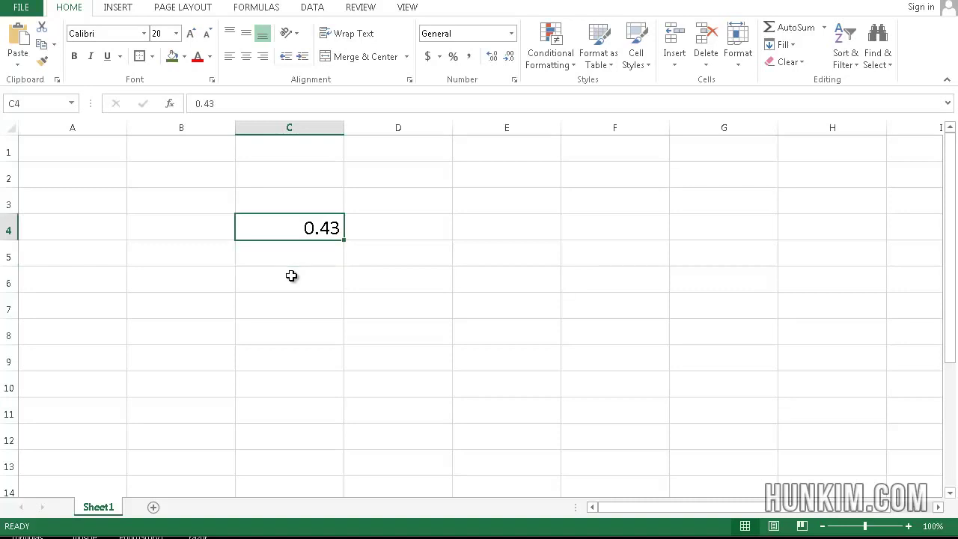
type(".30")
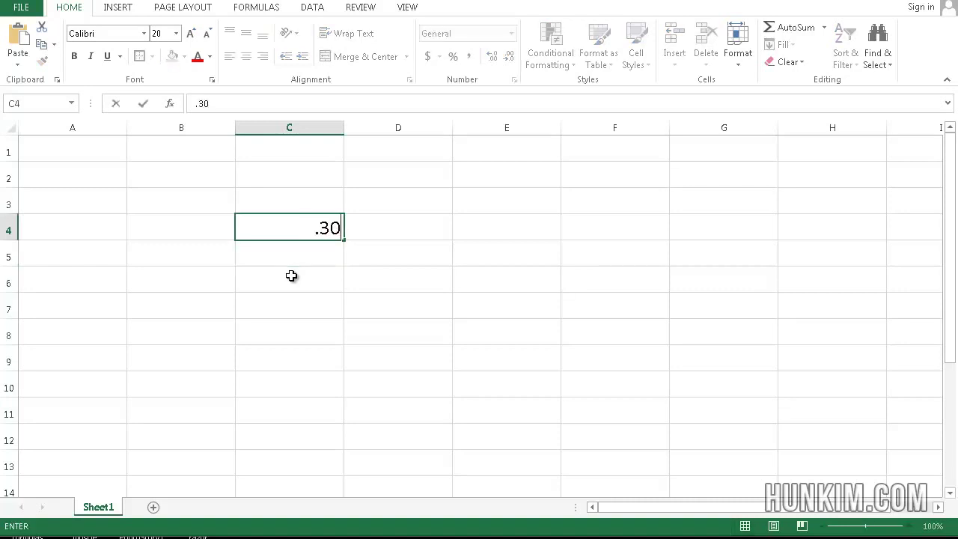
type("4")
key("Return")
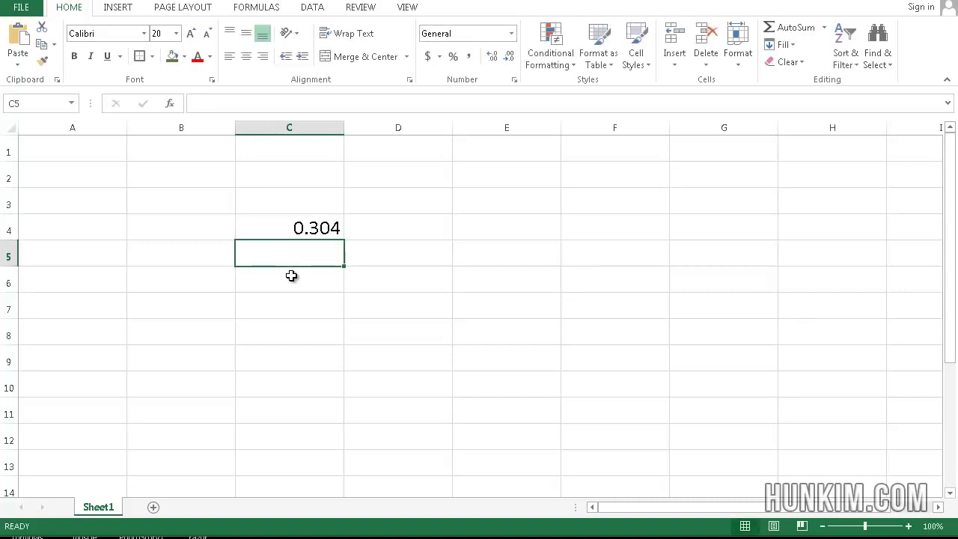
Apply the Percentage number format to cell C4.
left_click(303, 223)
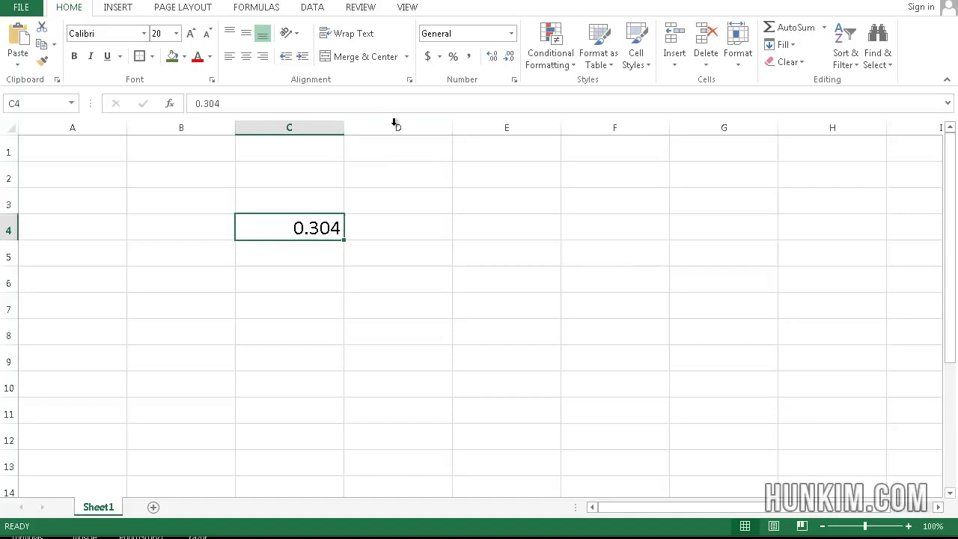
left_click(454, 58)
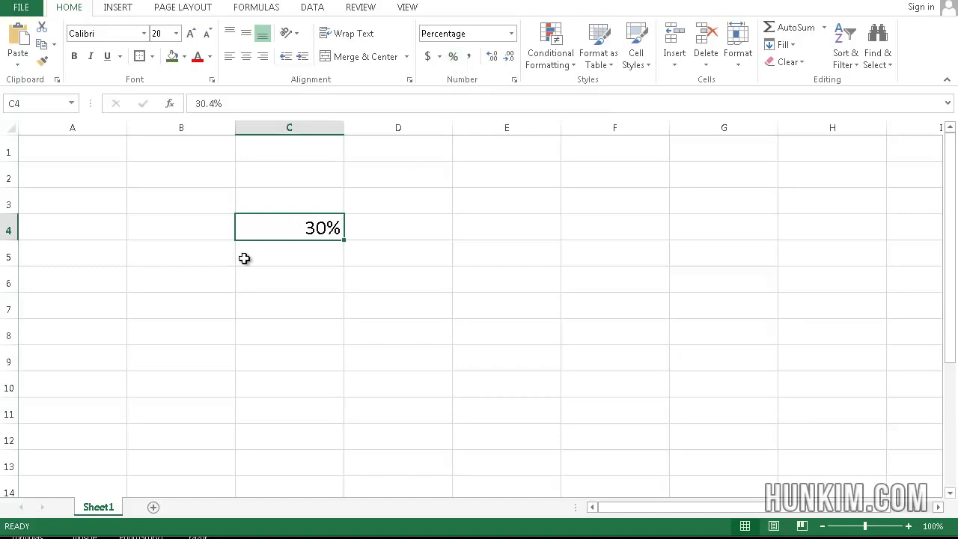
left_click(395, 219)
left_click(394, 174)
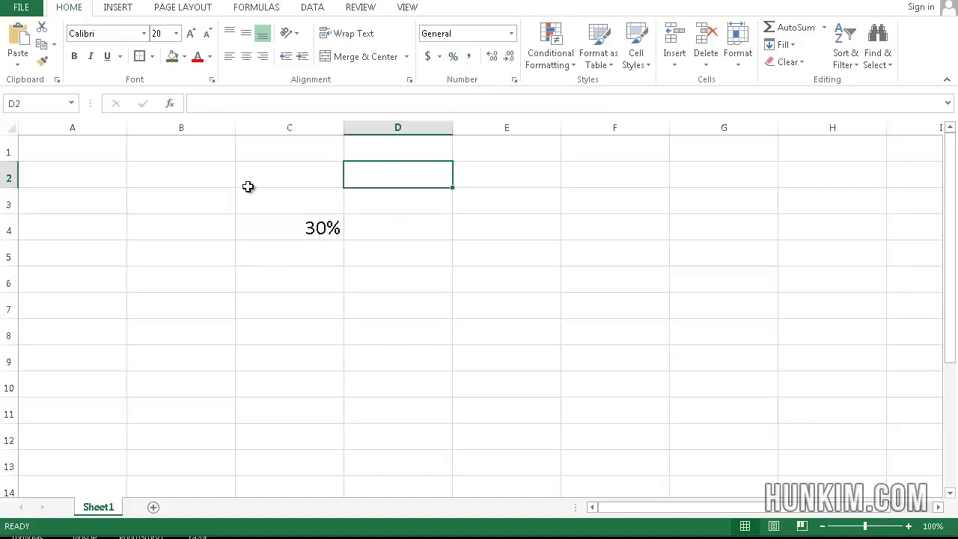
Enter the value 1000 in cell B4, beside the percentage.
left_click(251, 184)
left_click(224, 202)
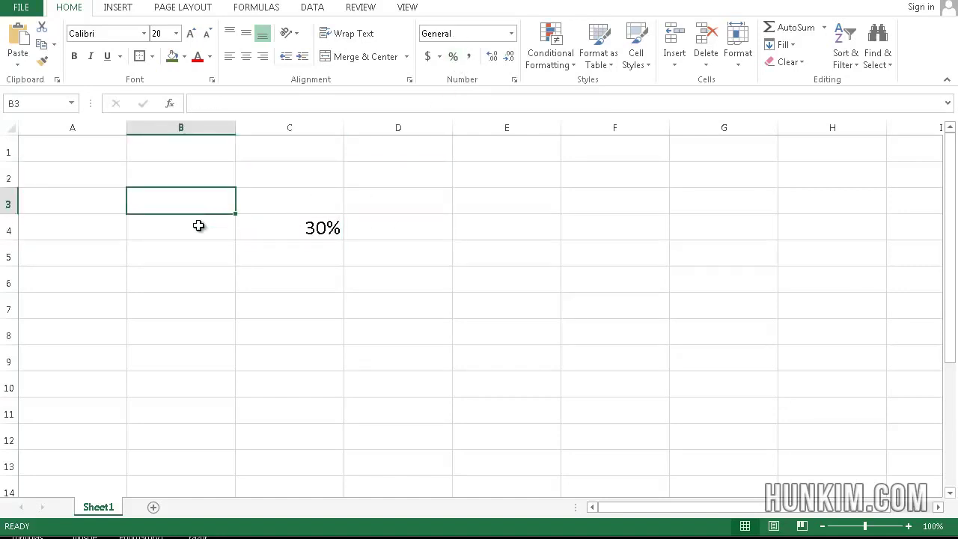
left_click(198, 226)
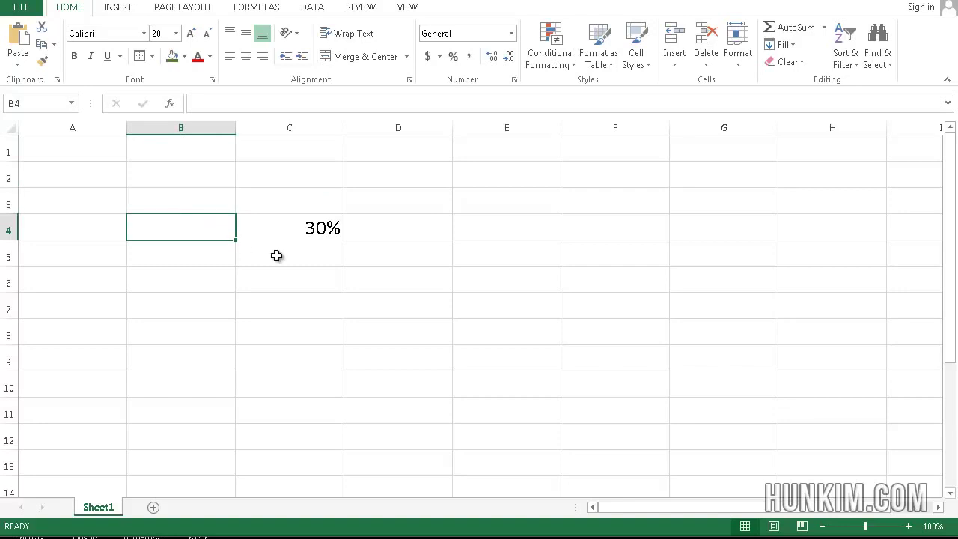
type("1000")
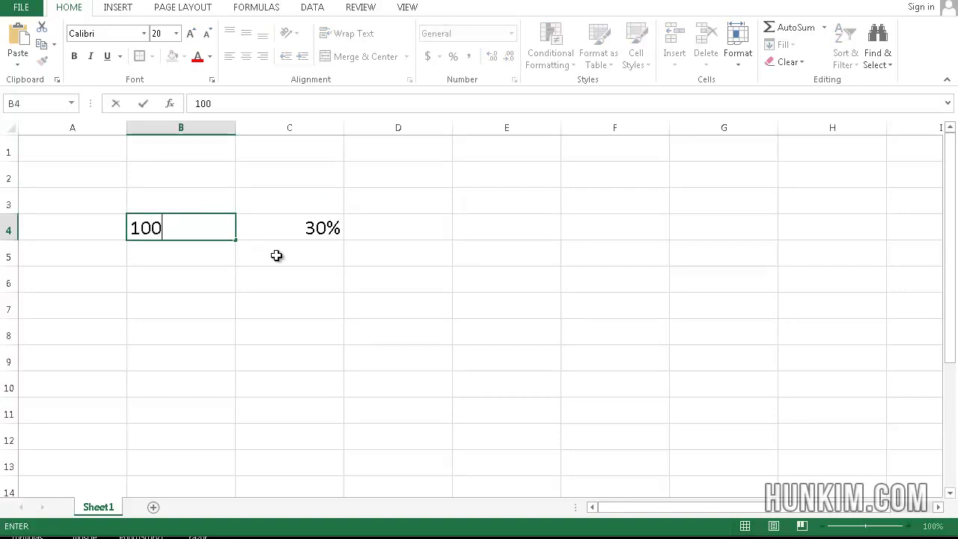
key("Return")
Multiply the value in B4 by the percentage in C4 in cell D4 with the formula =B4*C4.
key("Up")
key("Right")
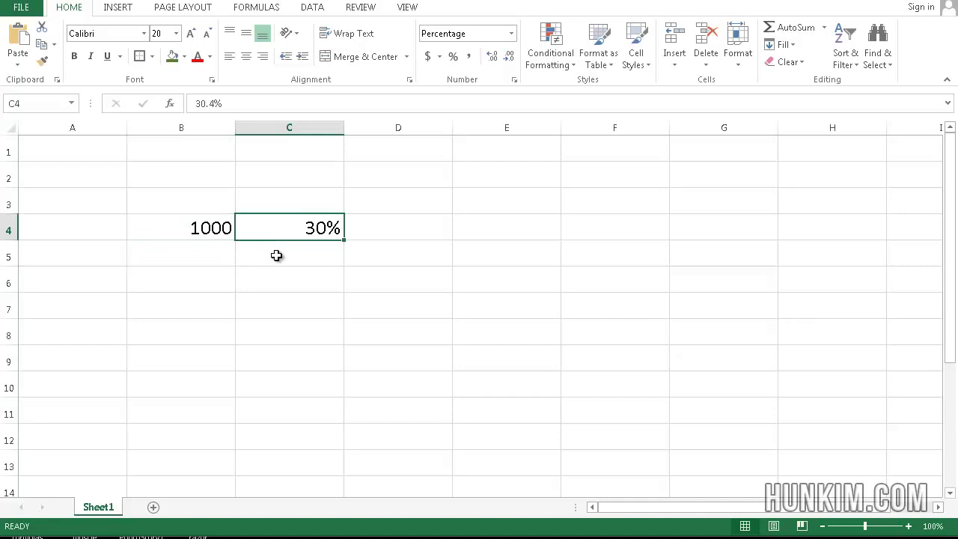
left_click(276, 255)
key("Up")
key("Right")
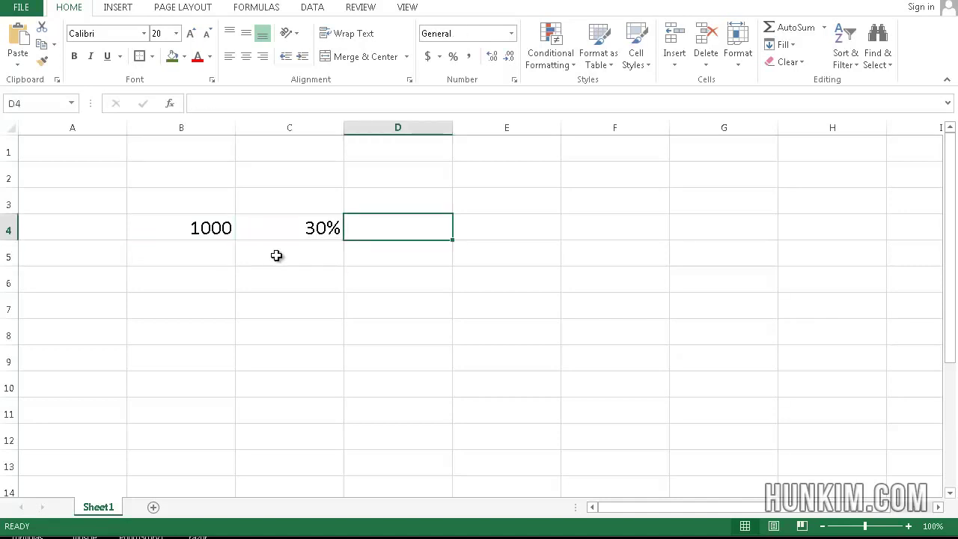
type("=")
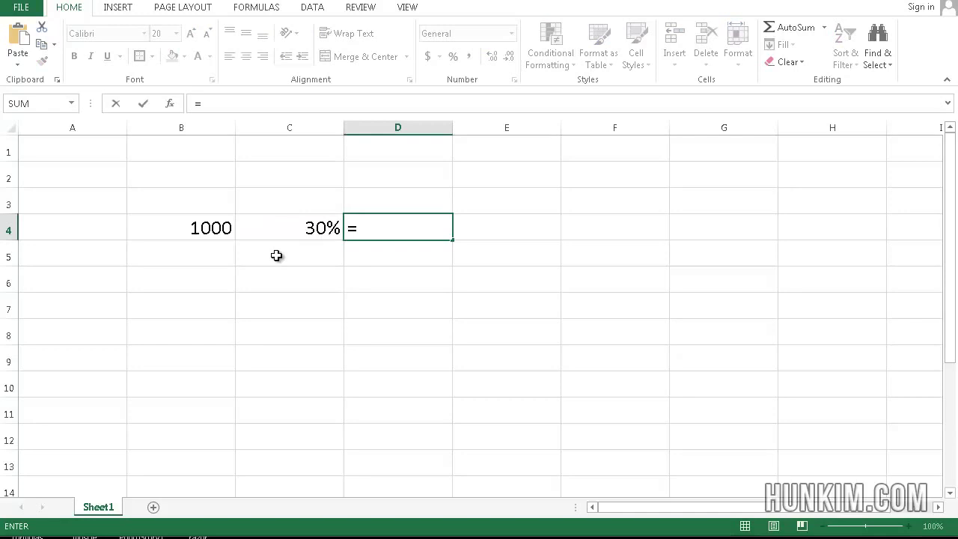
left_click(213, 238)
type("*")
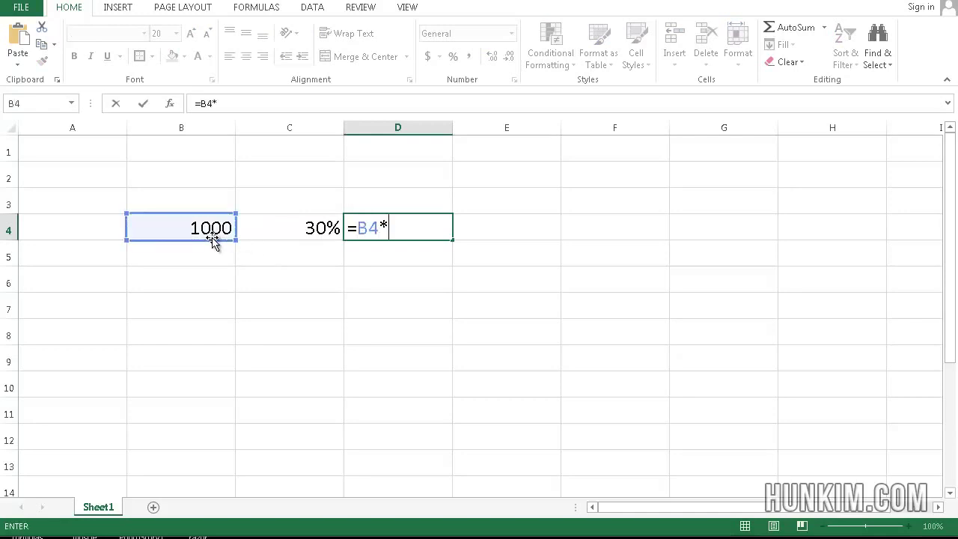
left_click(297, 221)
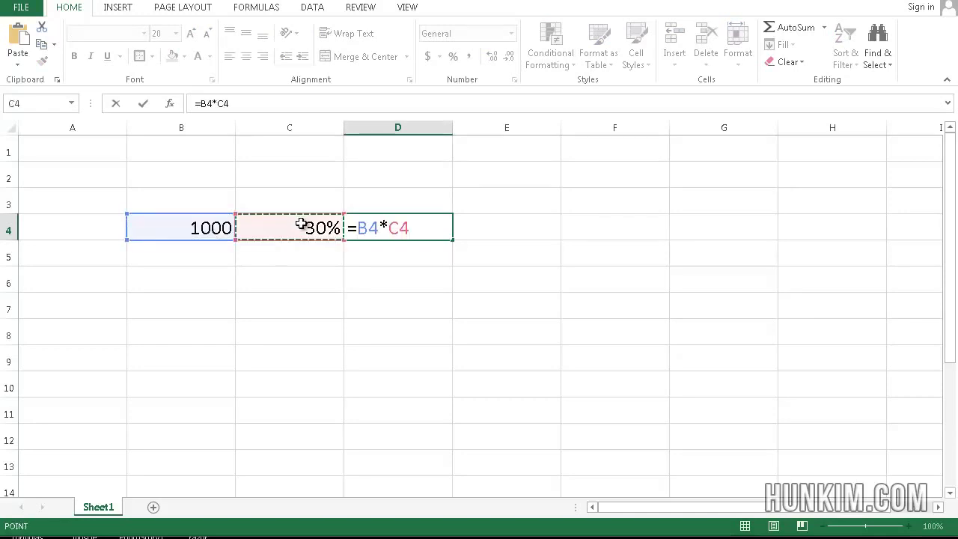
key("Return")
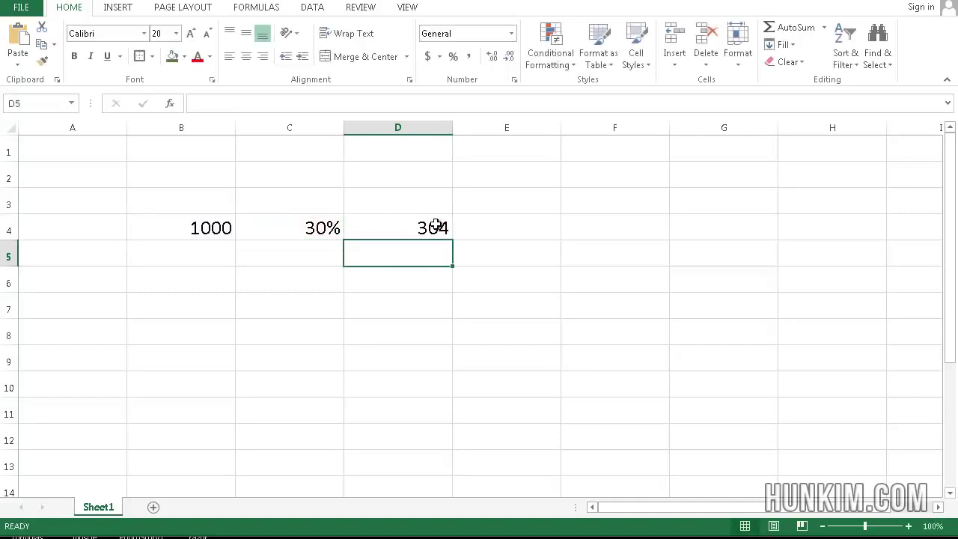
Increase the percentage in cell C4 to four decimal places.
left_click(392, 222)
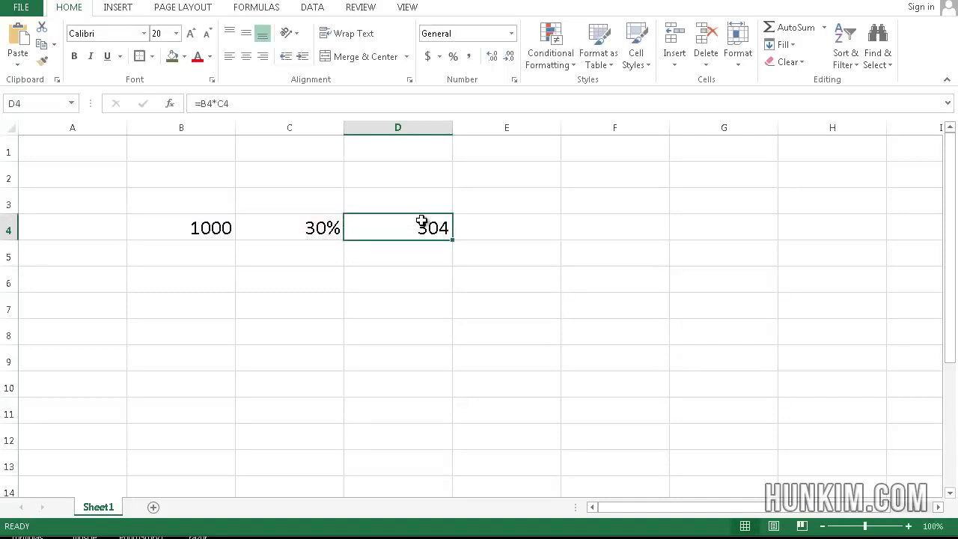
left_click(321, 237)
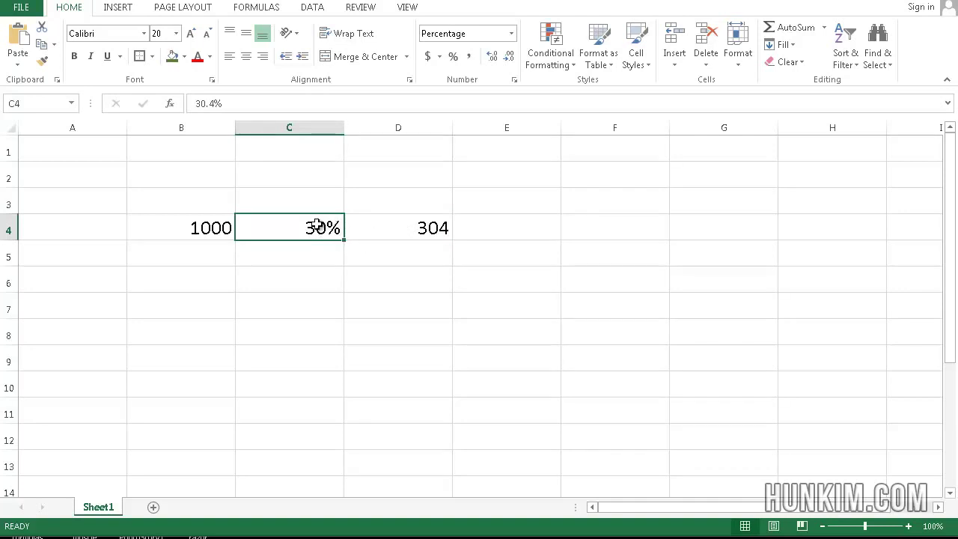
left_click(436, 225)
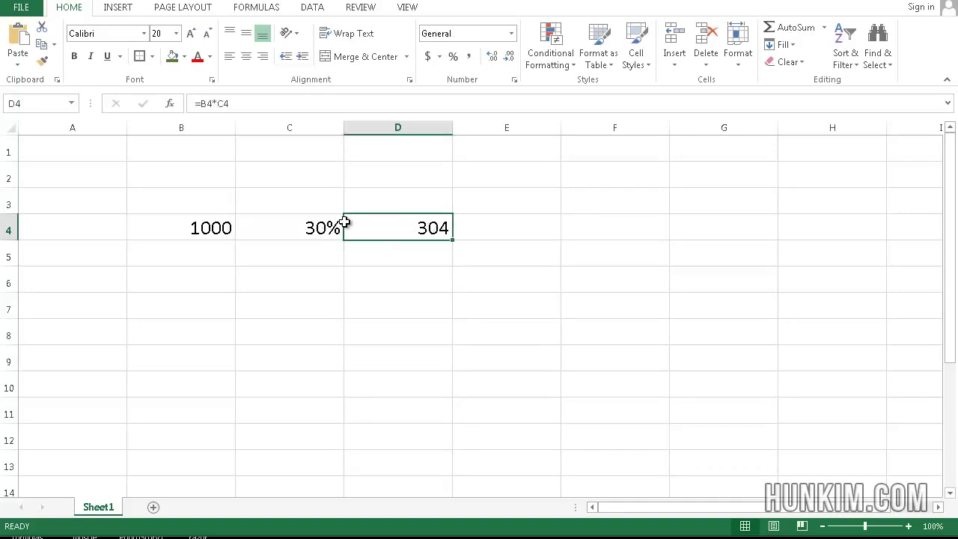
left_click(321, 220)
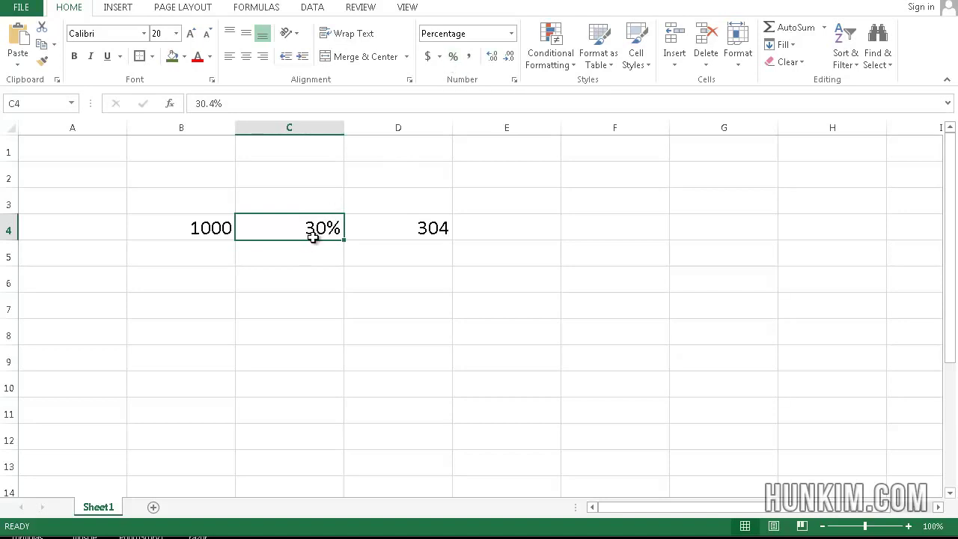
left_click(492, 58)
left_click(493, 58)
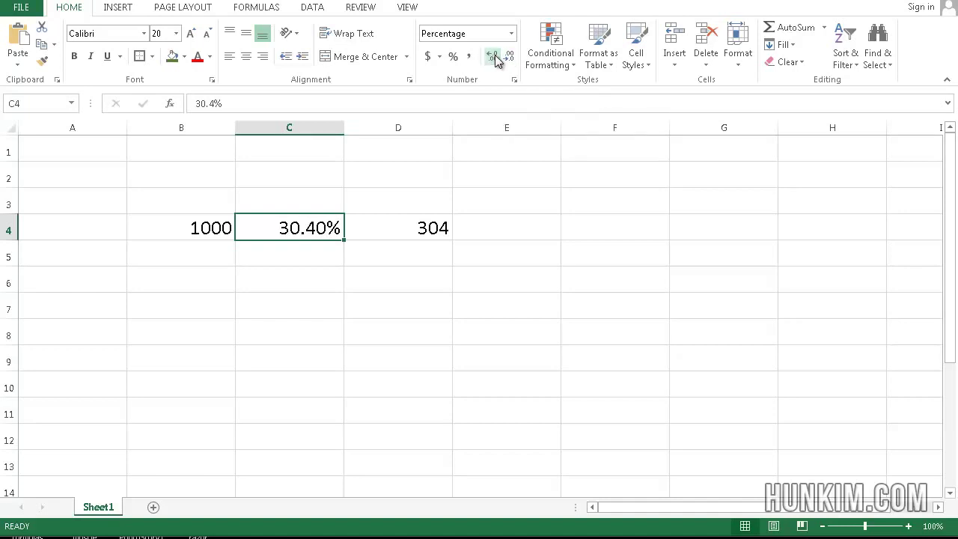
left_click(493, 58)
left_click(493, 57)
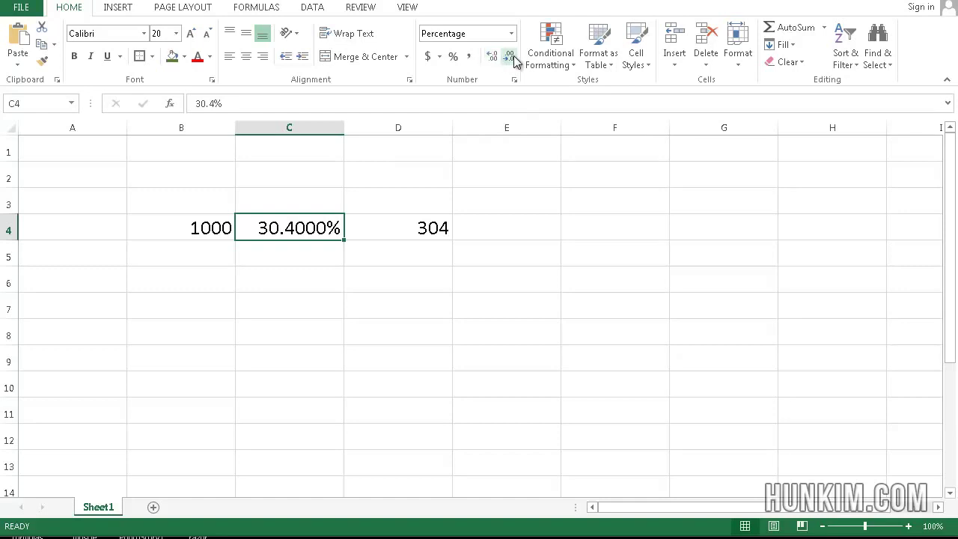
Reduce the percentage in cell C4 to one decimal place.
left_click(512, 57)
left_click(510, 57)
left_click(510, 58)
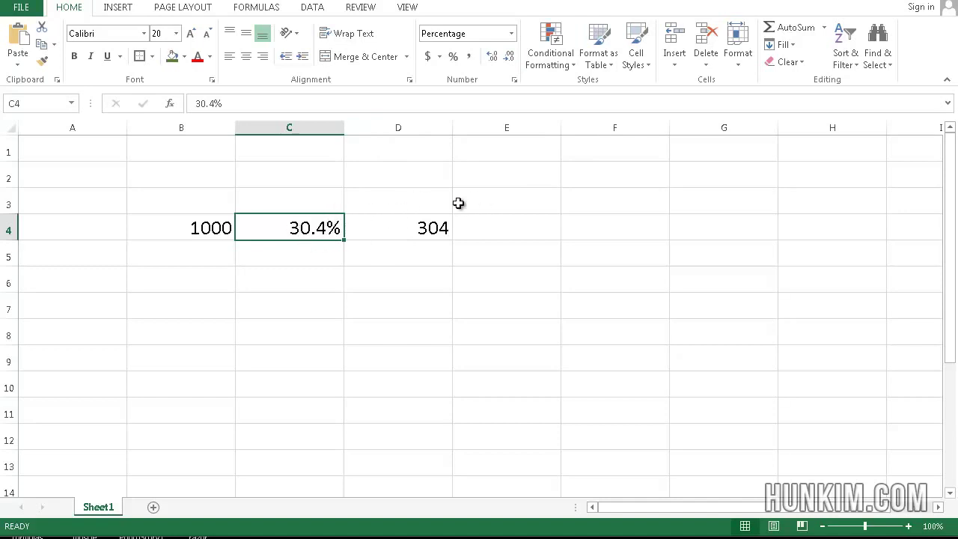
Clear the contents of cells B4 through D4, the number, percentage and product.
left_click(392, 227)
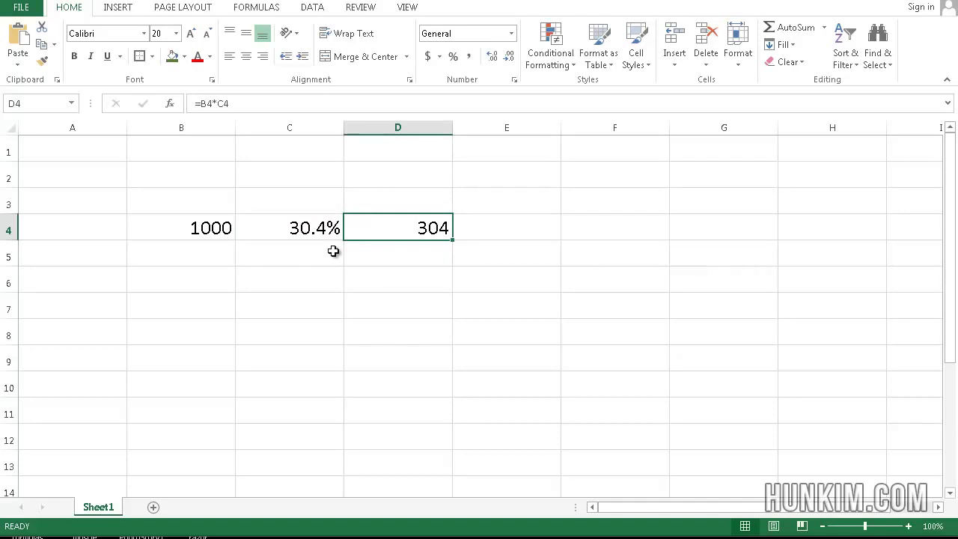
left_click_drag(225, 230, 358, 221)
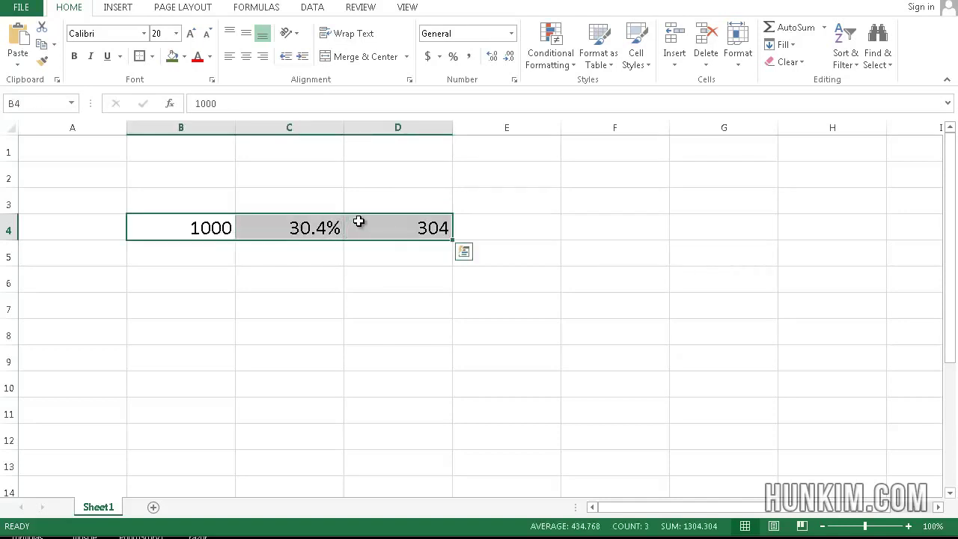
key("Delete")
left_click(348, 196)
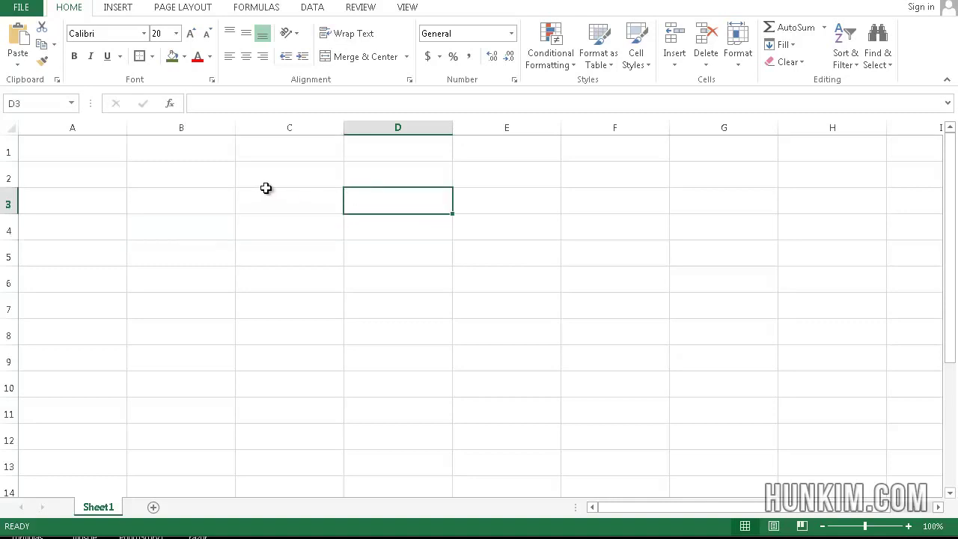
Set the height of row 1 to 10.
right_click(4, 152)
left_click(83, 327)
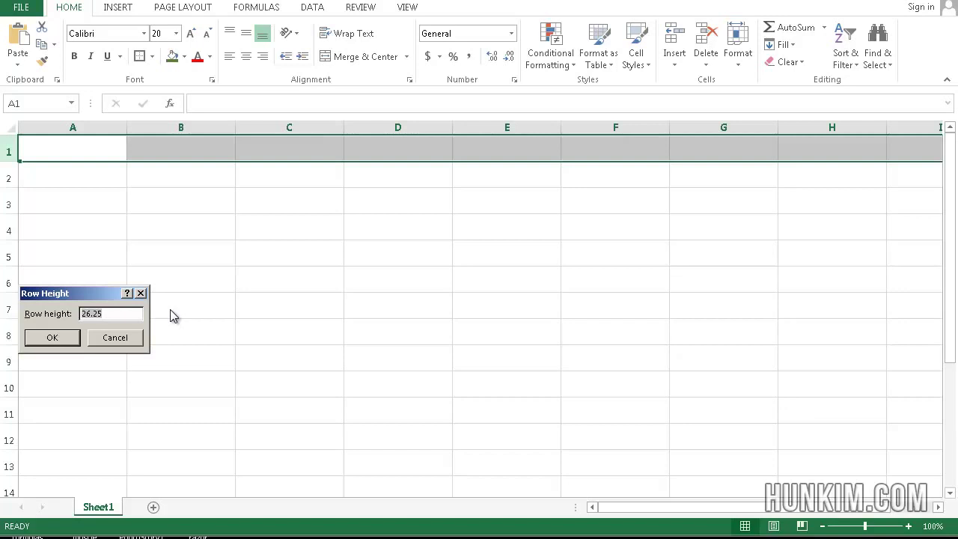
type("10")
key("Return")
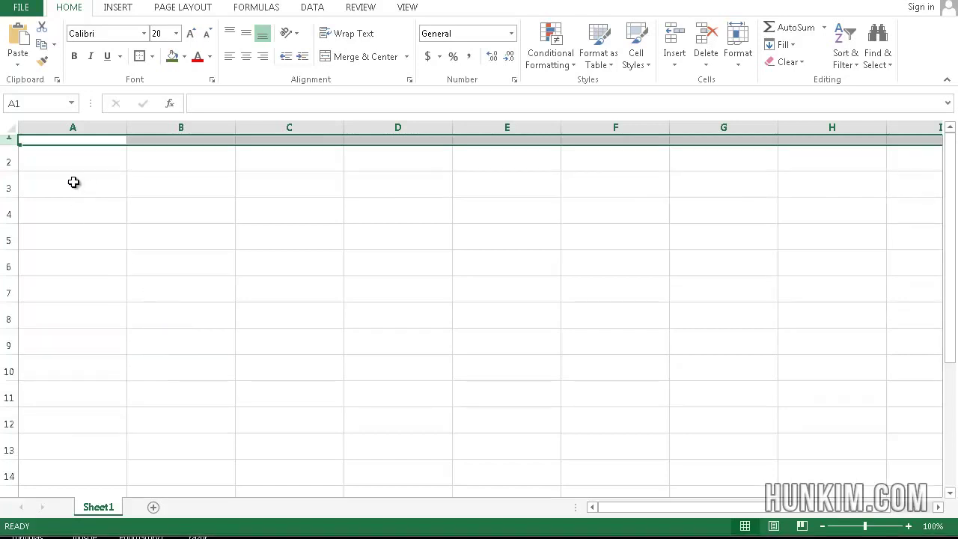
Set the height of row 2 to 10.
right_click(9, 162)
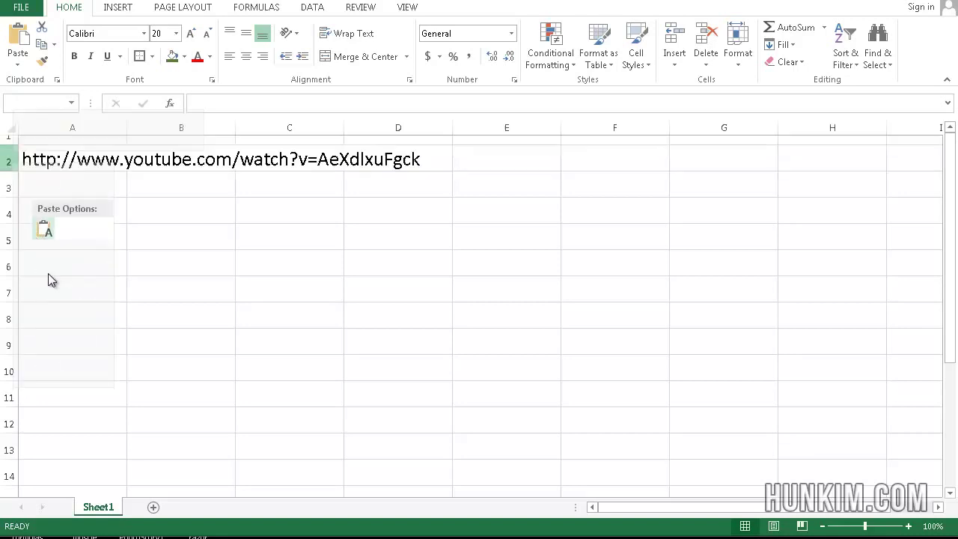
left_click(65, 342)
type("1")
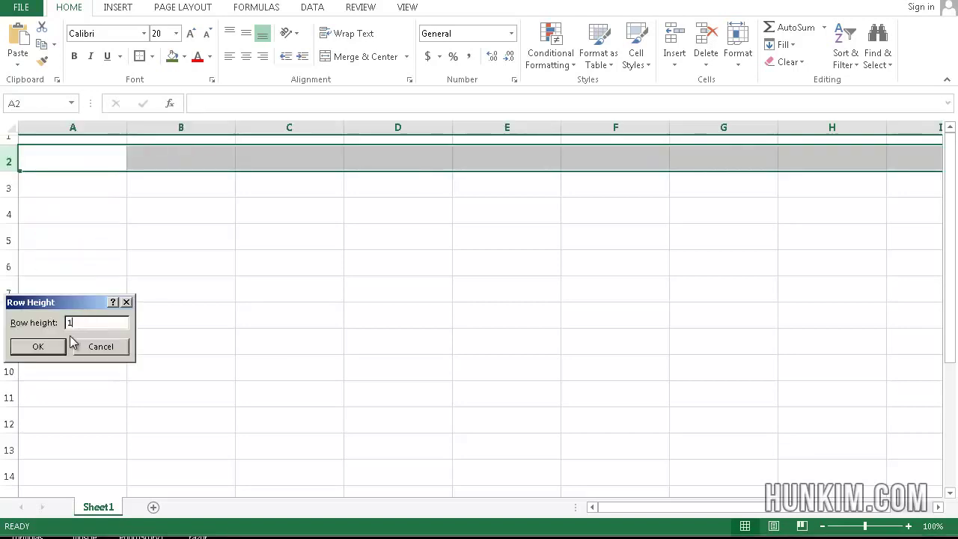
type("0")
key("Return")
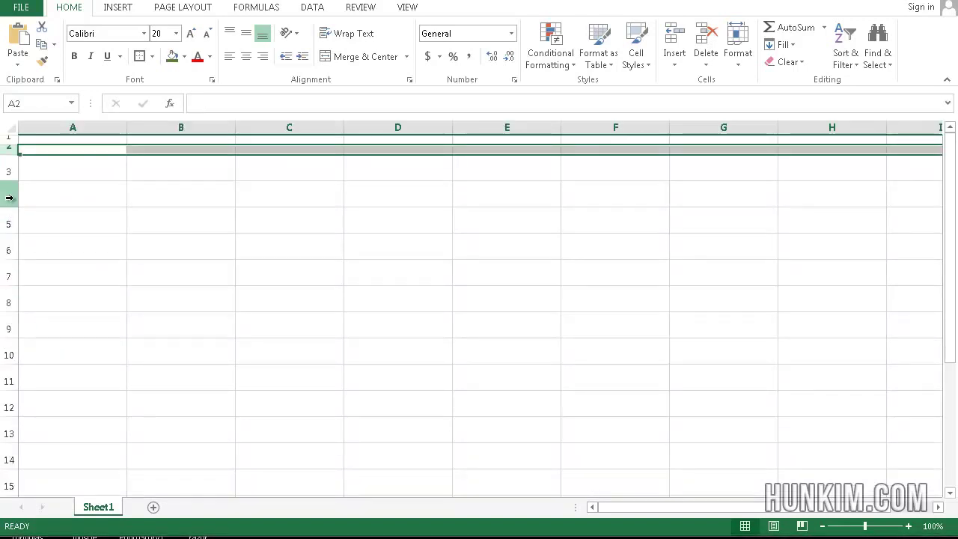
Set the height of rows 4 and 5 together to 10.
left_click_drag(9, 198, 13, 221)
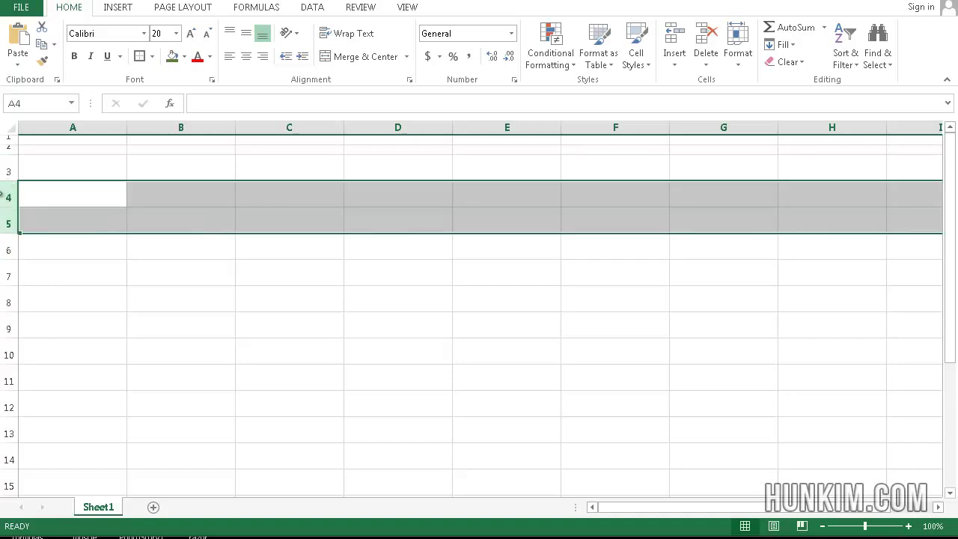
right_click(6, 201)
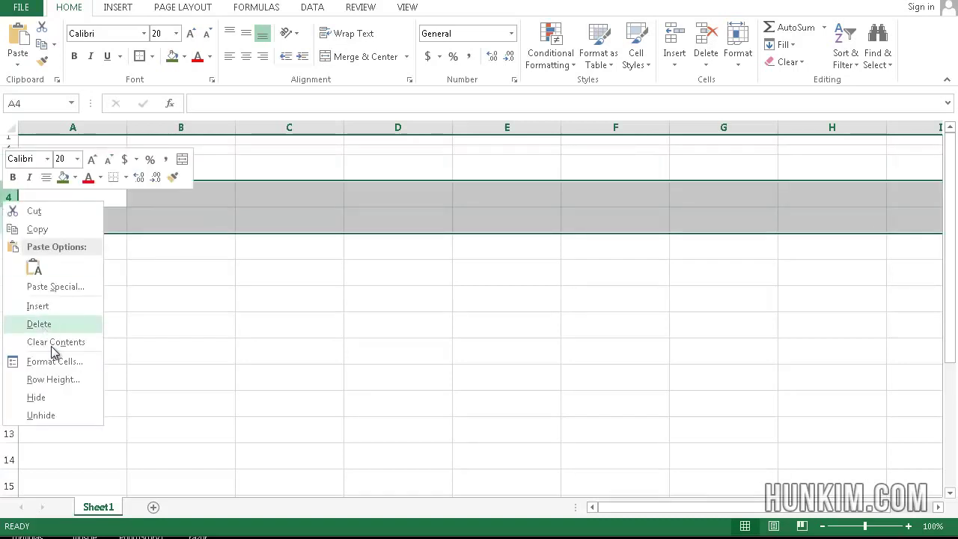
left_click(57, 379)
type("10")
key("Return")
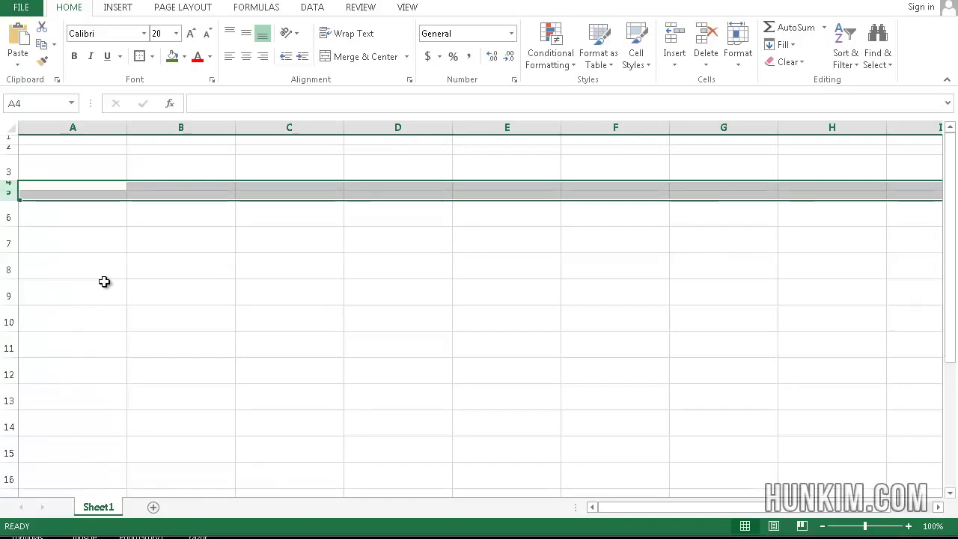
left_click(110, 271)
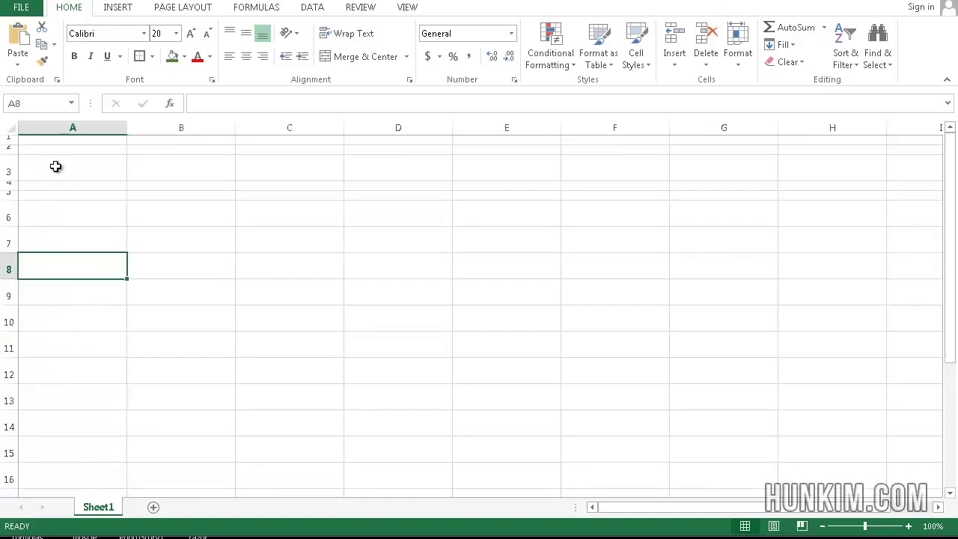
Merge and center all cells of row 3 across the entire sheet width.
left_click(4, 169)
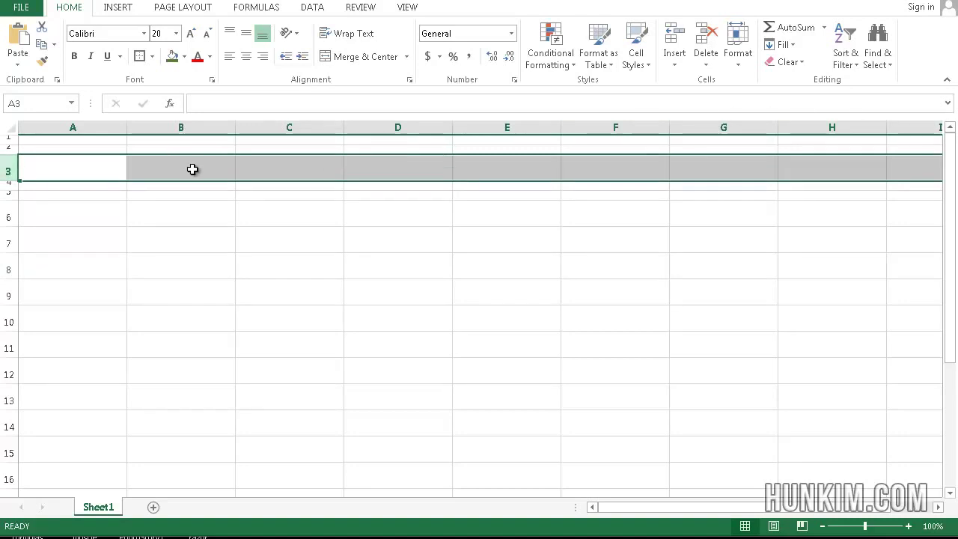
right_click(13, 171)
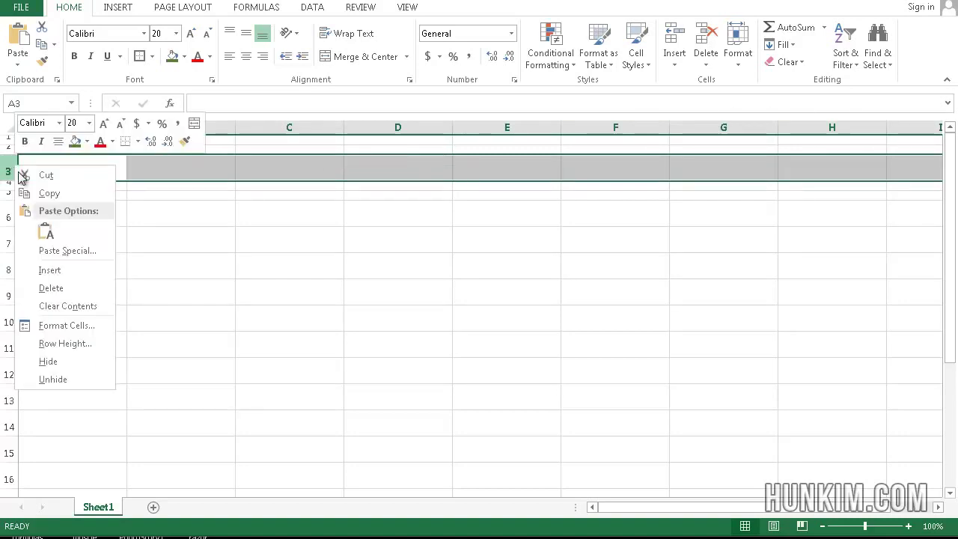
left_click(353, 58)
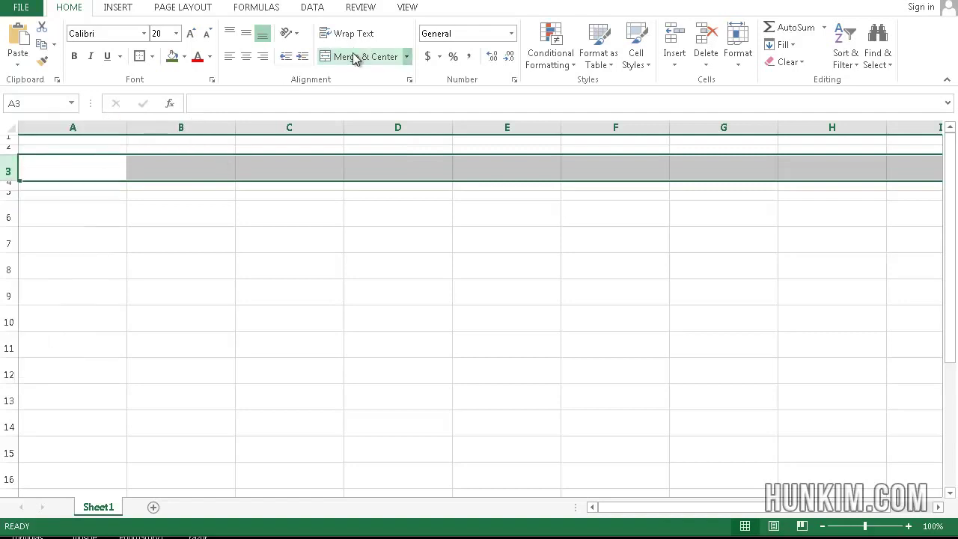
left_click(353, 58)
left_click(355, 213)
left_click(358, 170)
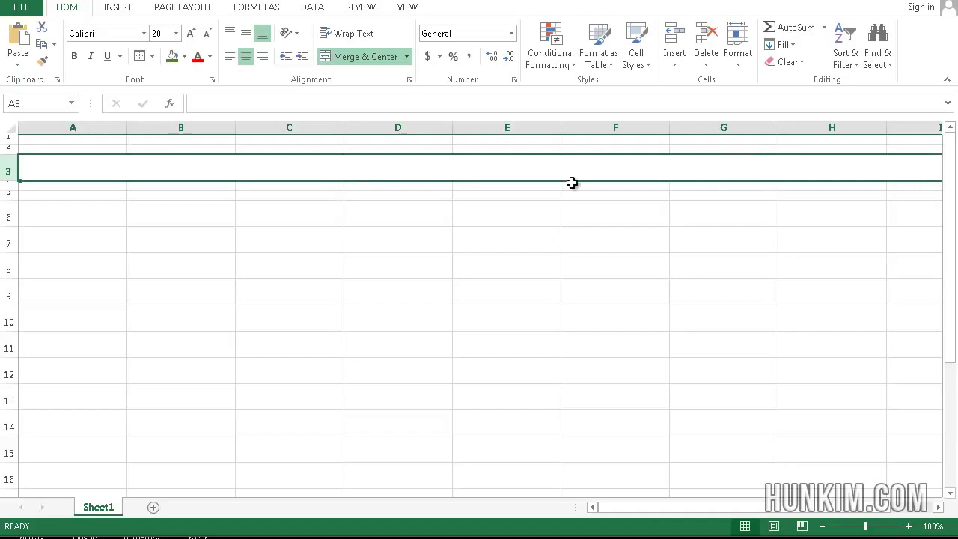
Examine how far the merged row 3 extends across the columns, and return to its start.
left_click(612, 192)
left_click(628, 176)
key("Down")
key("Down")
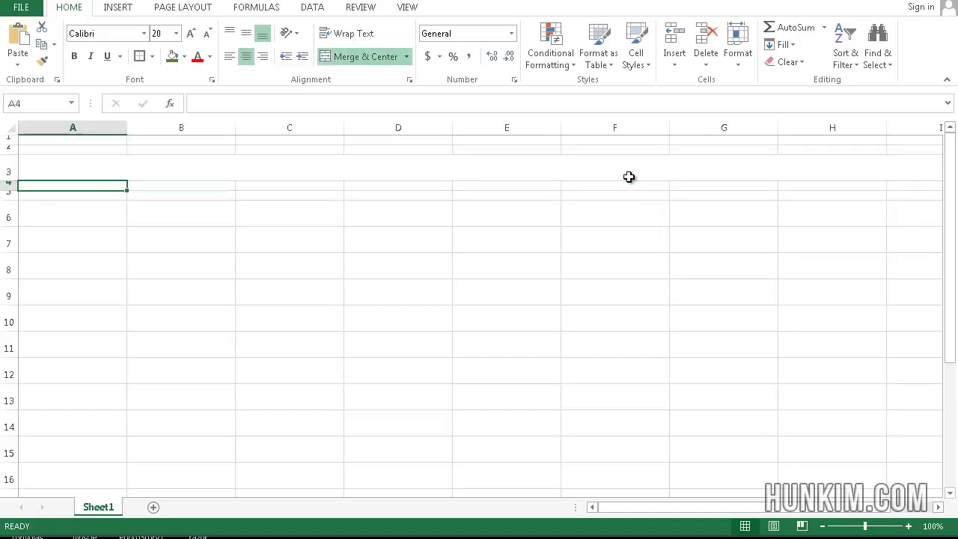
key("Right")
key("Right")
key("Right")
key("Right")
key("Right")
key("Right")
key("Right")
key("Right")
key("Right")
key("Right")
key("Right")
key("Right")
key("Right")
key("Right")
key("Right")
key("Right")
key("Right")
key("Right")
key("Right")
key("Right")
key("Right")
key("Right")
key("Right")
key("Right")
key("Right")
key("Right")
key("Right")
key("Right")
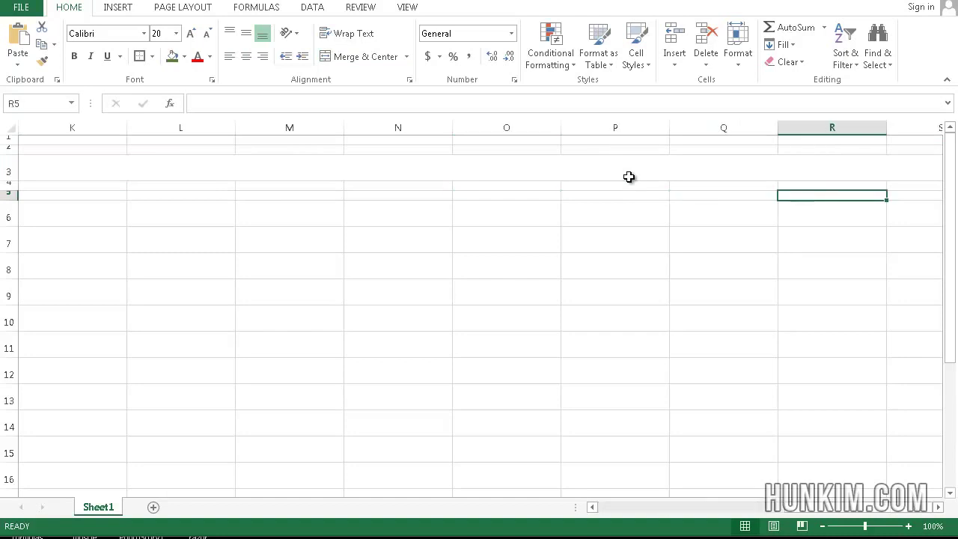
key("Right")
key("Right")
key("Right")
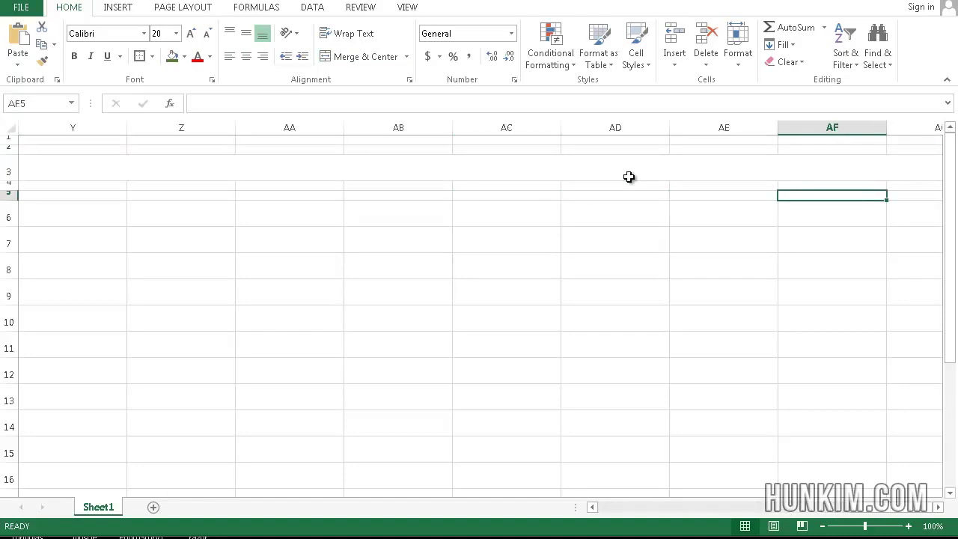
key("Left")
key("Left")
key("Left")
key("Left")
key("Left")
key("Left")
key("Right")
key("Right")
key("Right")
key("Right")
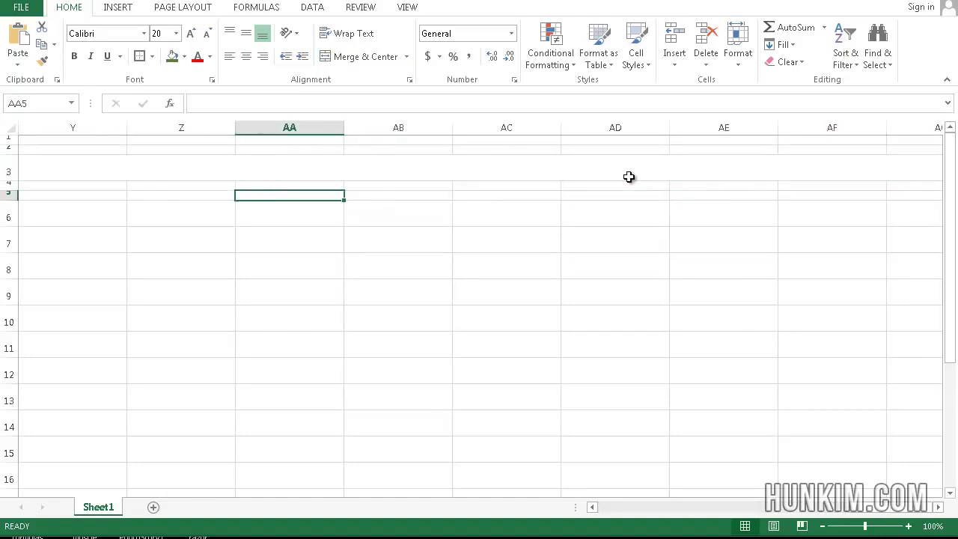
key("Left")
key("Left")
key("Left")
key("Left")
key("Left")
key("Left")
key("Left")
key("Left")
key("Left")
key("Left")
key("Left")
key("Left")
key("Left")
key("Left")
key("Left")
key("Left")
key("Left")
key("Left")
key("Left")
key("Left")
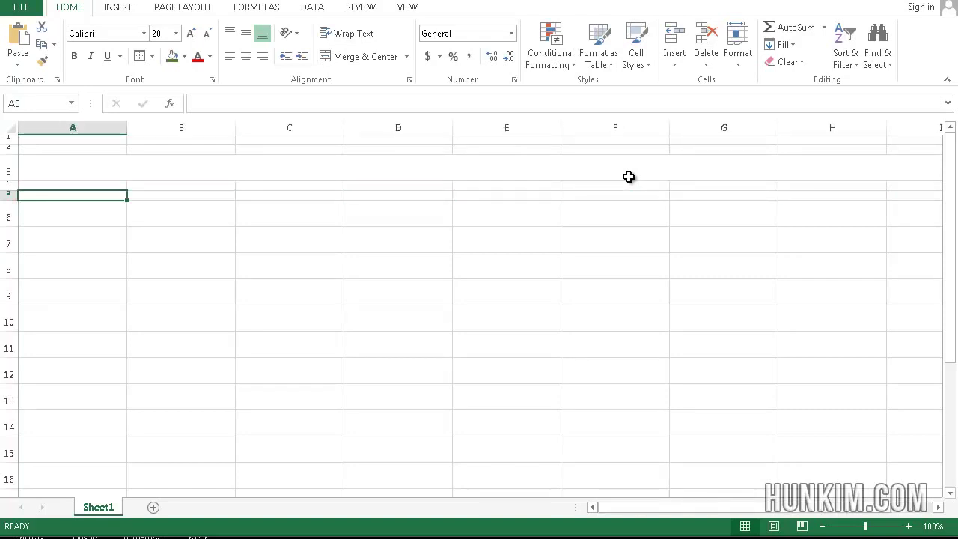
left_click(594, 163)
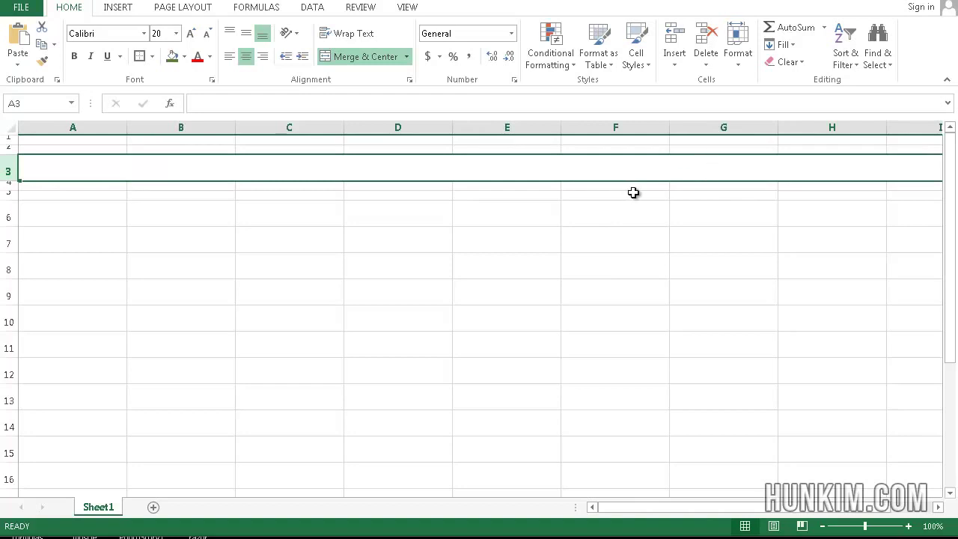
Left-align the merged row 3 and enter the text "Some Beautiful Title" in it.
left_click(230, 57)
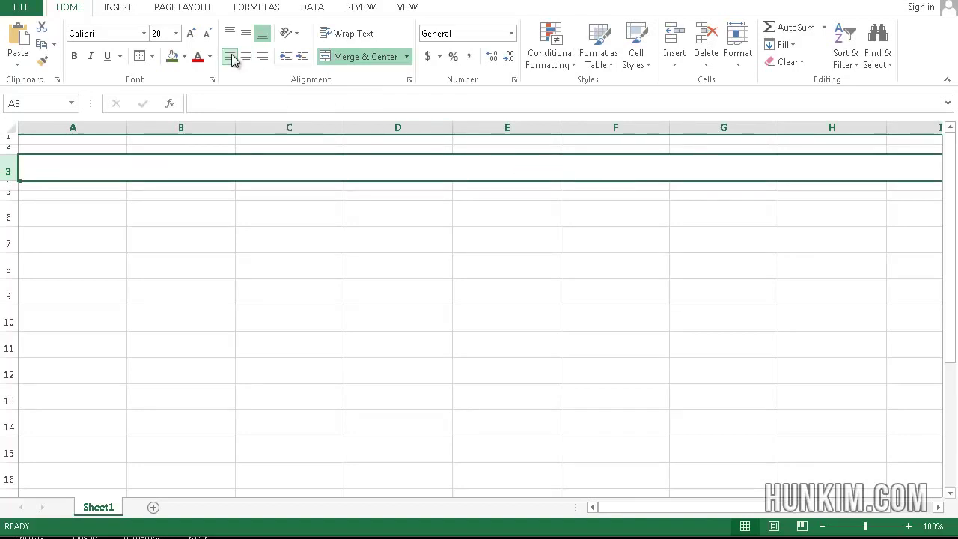
type("Hell")
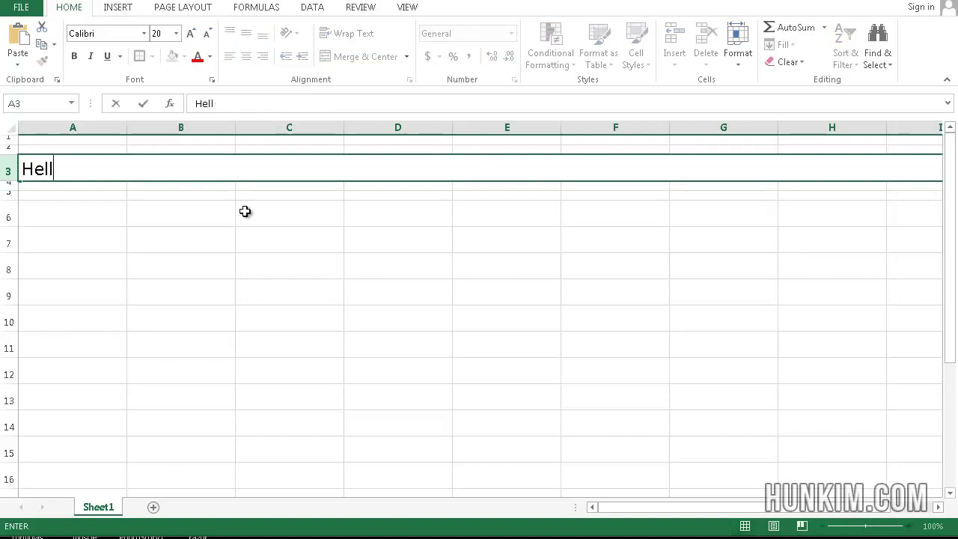
type("Some ")
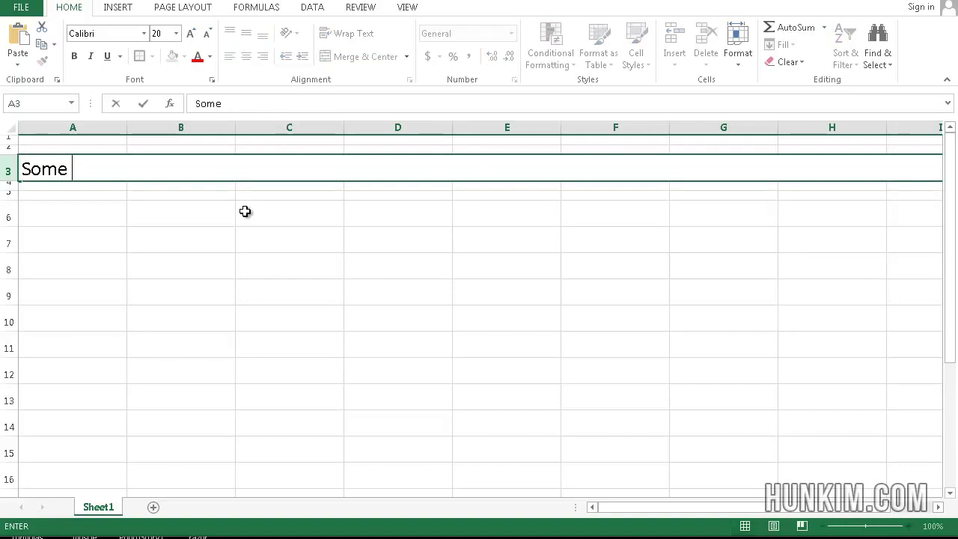
type("Beautifu")
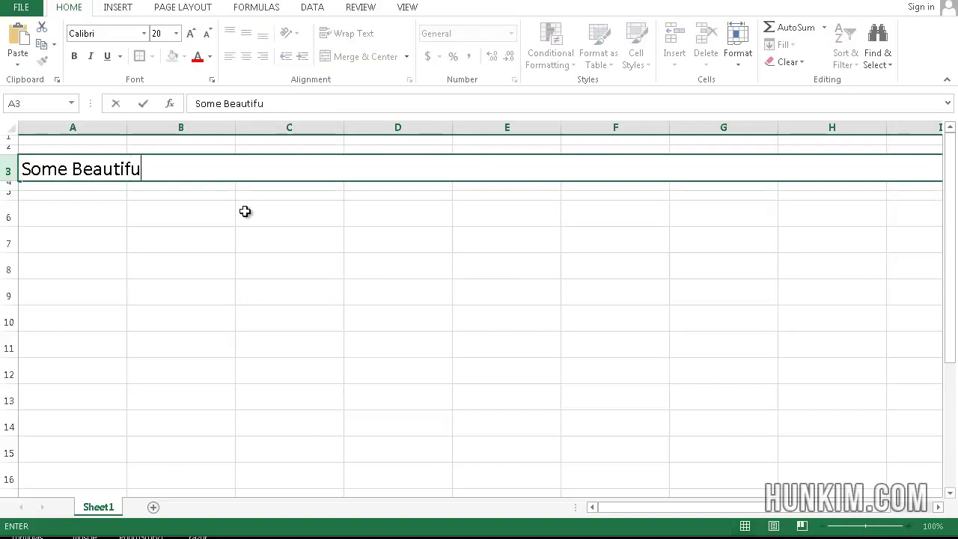
type("l Title")
key("Return")
key("Up")
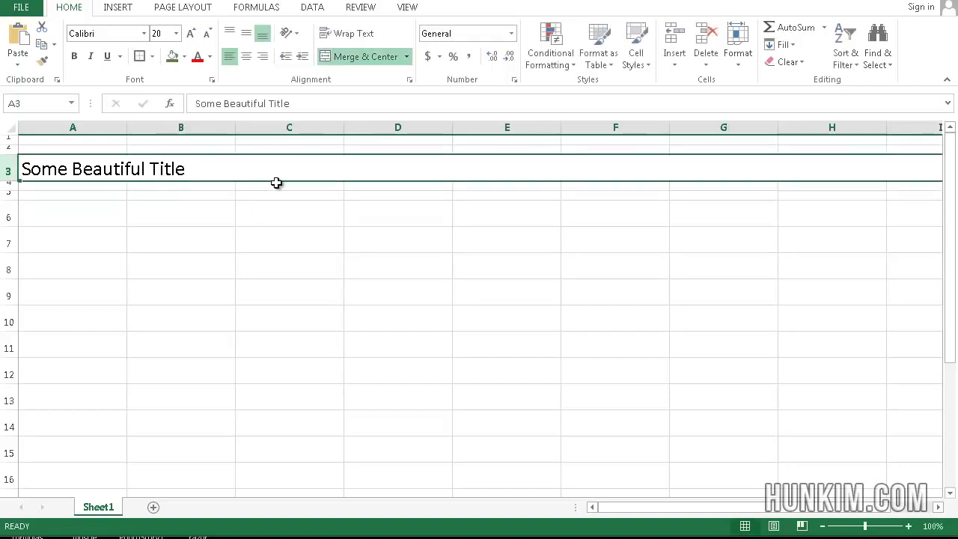
Try center alignment on the row 3 title and return it to left alignment.
left_click(247, 58)
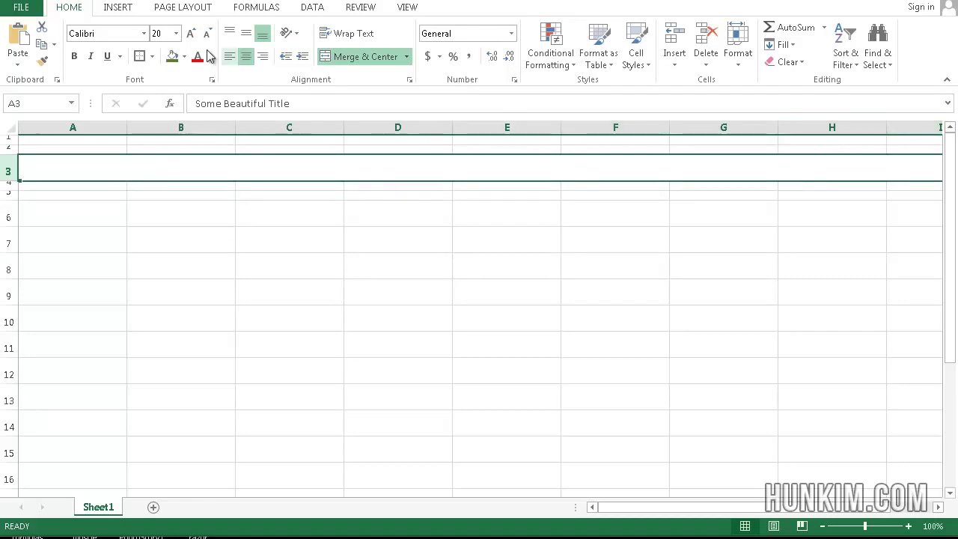
left_click(230, 57)
left_click(143, 232)
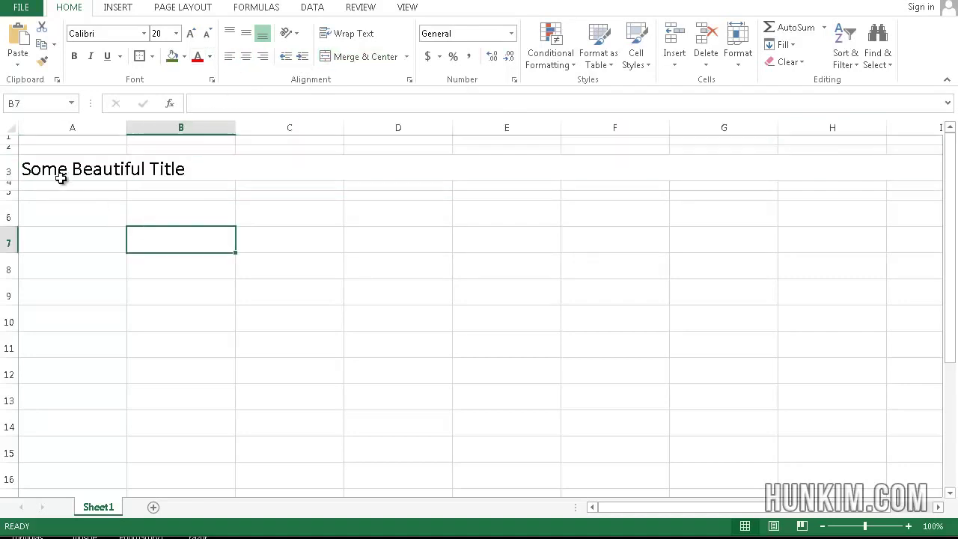
Fill the merged title row 3 with the lightest tint of the blue theme color.
left_click(61, 178)
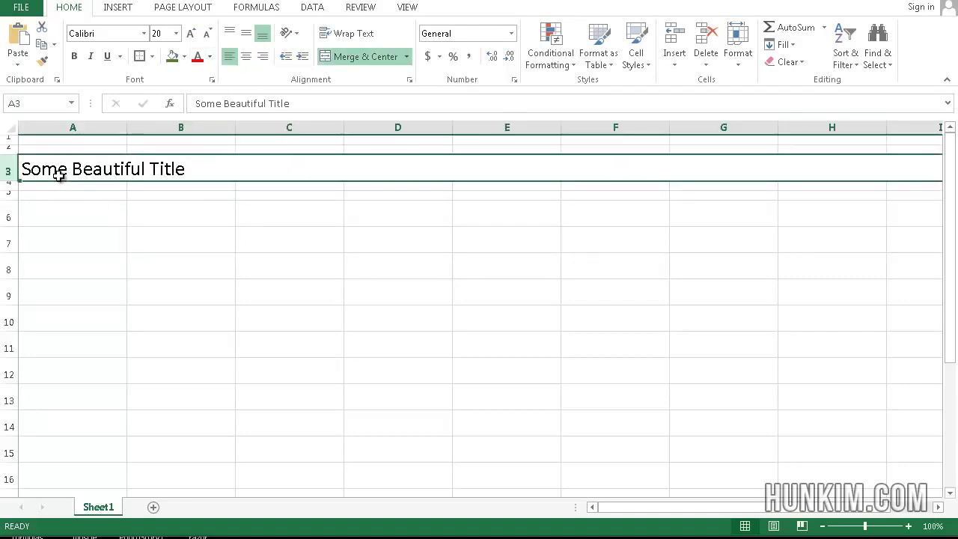
left_click(185, 57)
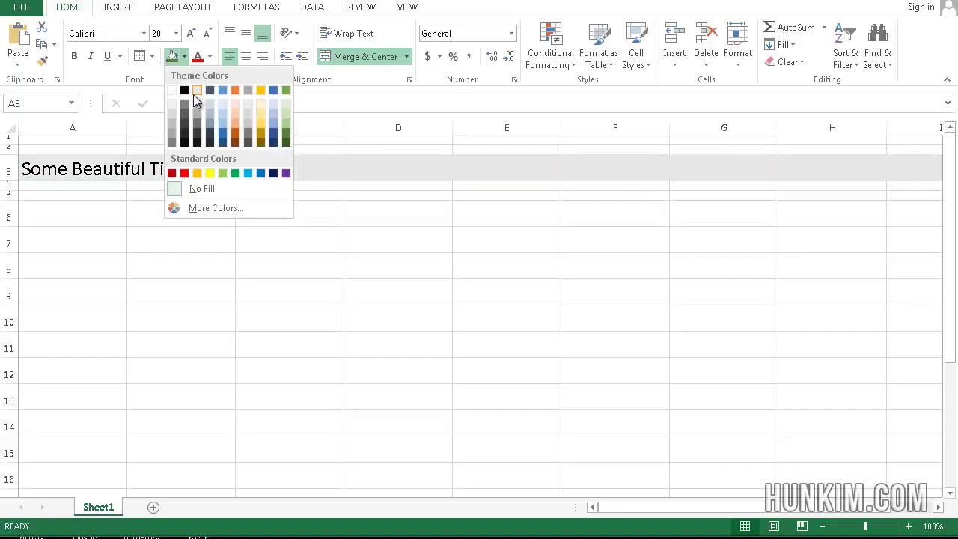
left_click(222, 103)
left_click(107, 249)
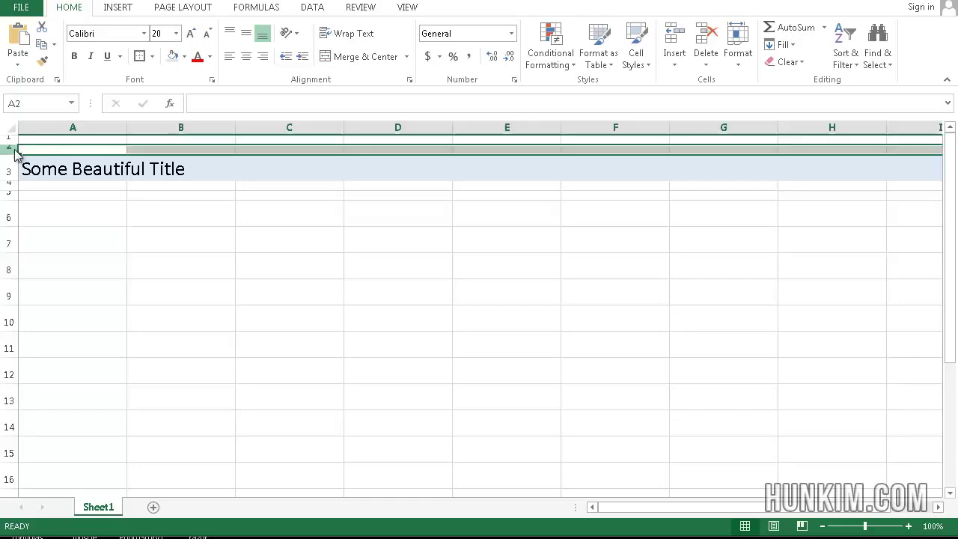
Fill the whole of row 2, above the title, with the darkest shade of the white theme color.
right_click(9, 149)
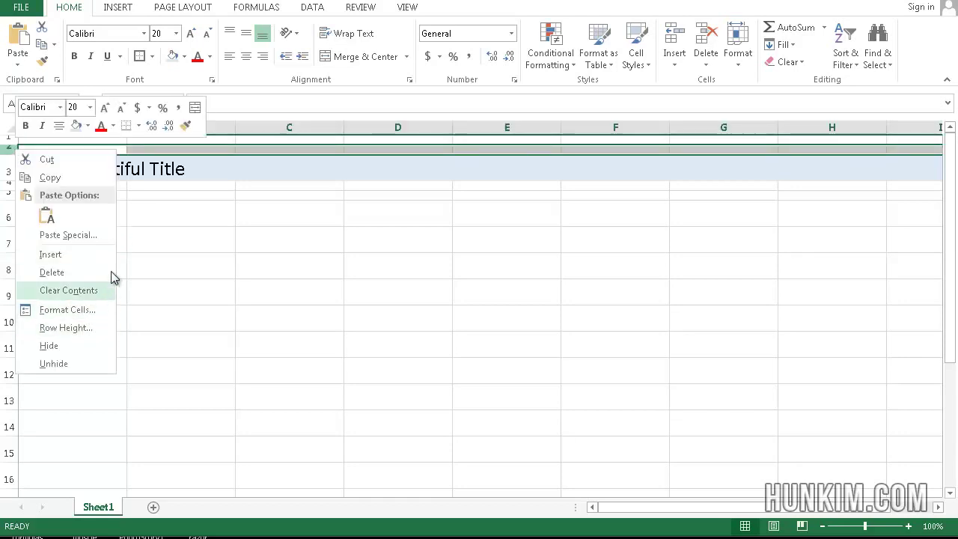
left_click(185, 57)
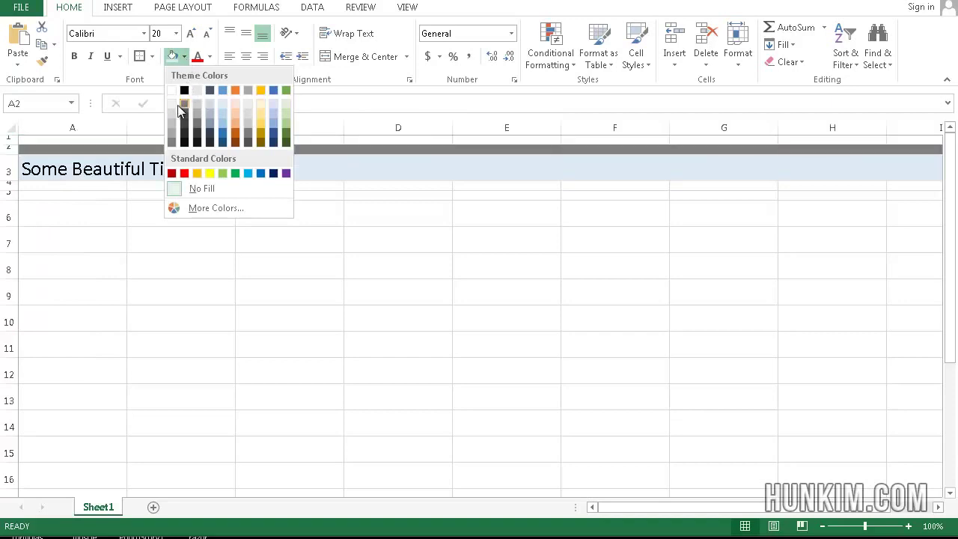
left_click(173, 142)
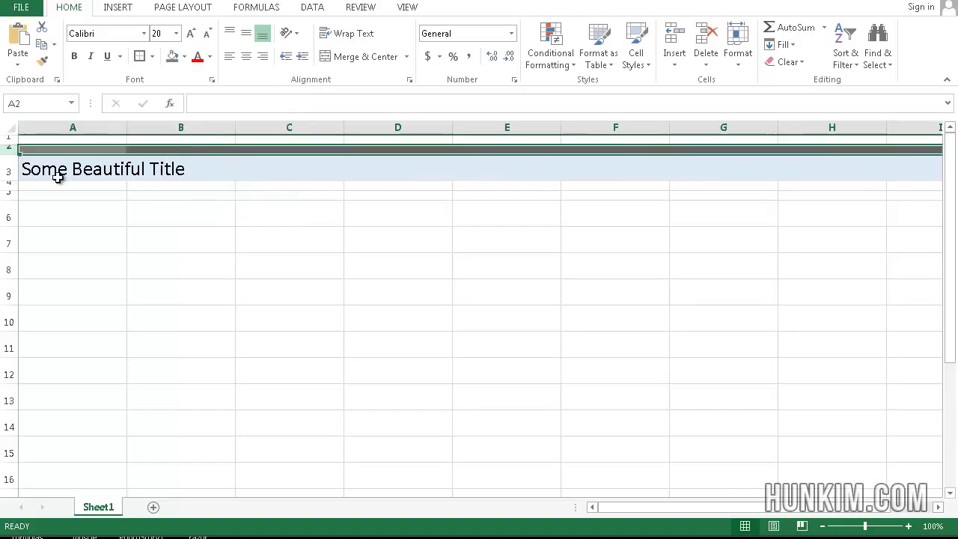
Set the font color of row 4 to a darker gray shade of the white theme color.
right_click(9, 186)
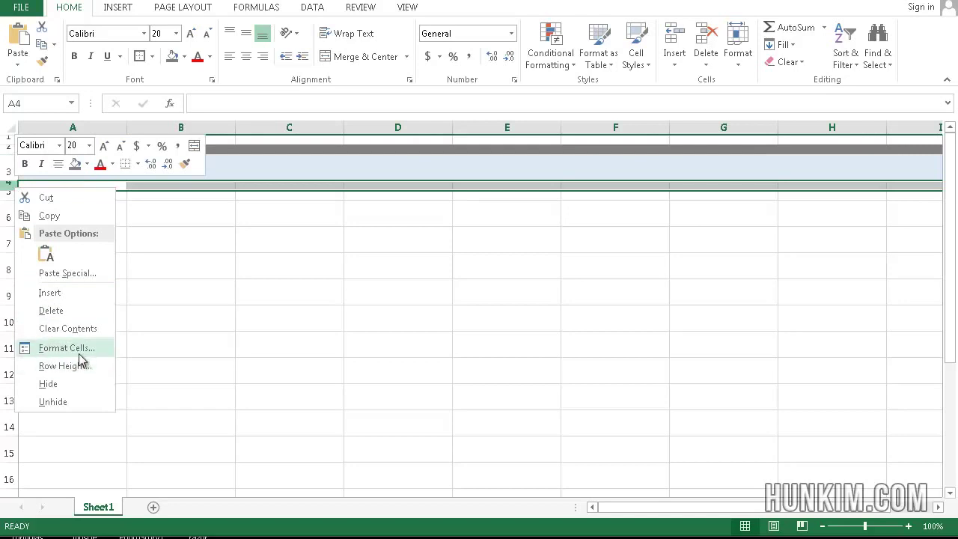
left_click(112, 166)
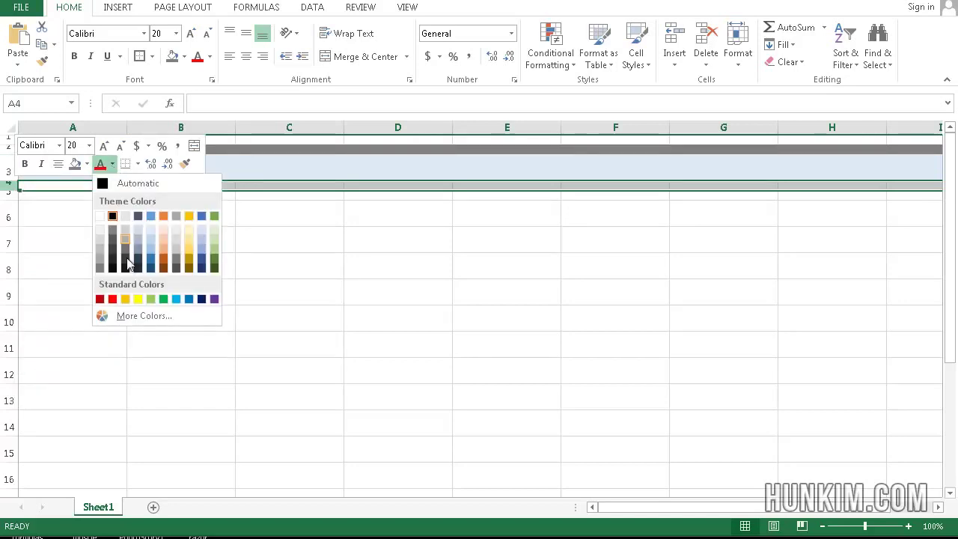
left_click(100, 264)
left_click(163, 227)
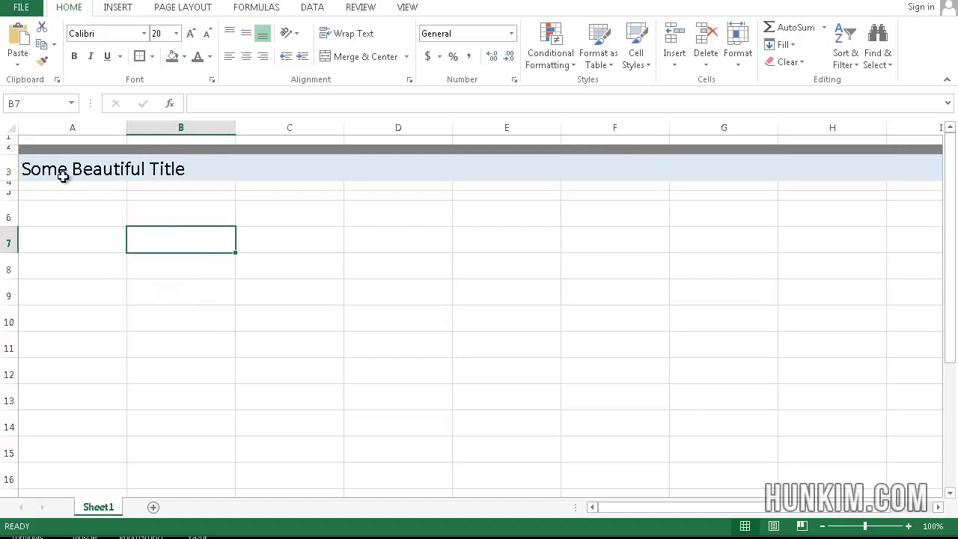
Fill the whole of row 4, below the title, with the same dark gray as row 2.
left_click(9, 187)
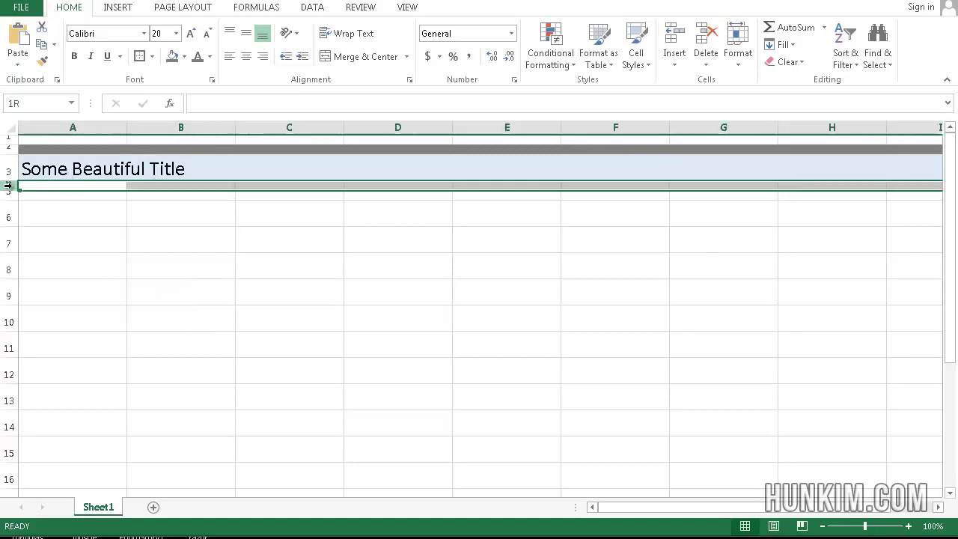
left_click(170, 59)
left_click(121, 287)
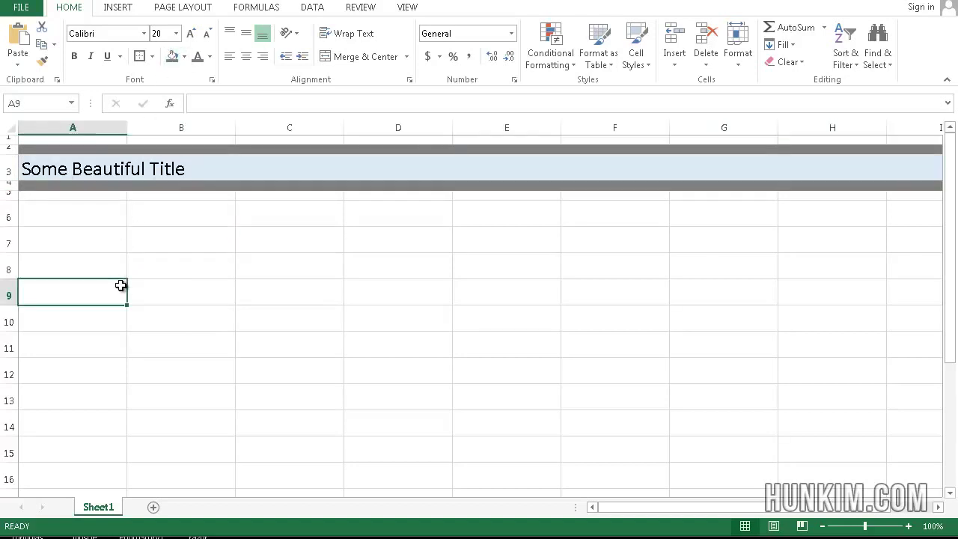
Fill the whole of row 1 with the lightest gray shade of the white theme color.
left_click(4, 139)
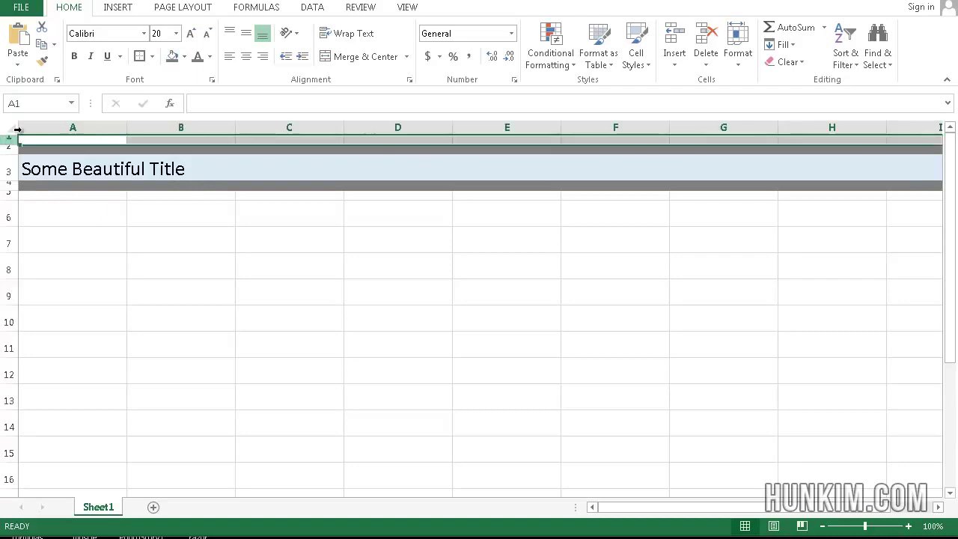
left_click(184, 57)
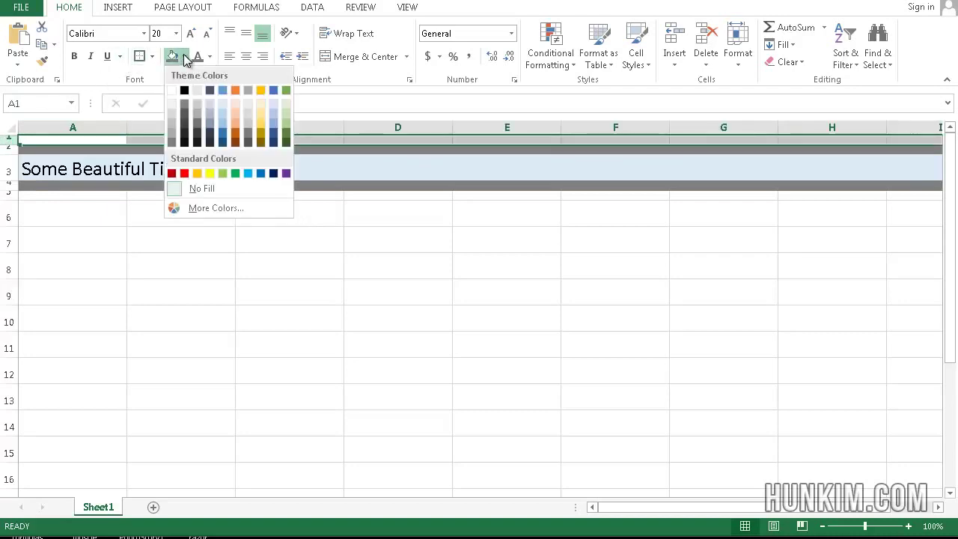
left_click(171, 102)
left_click(119, 216)
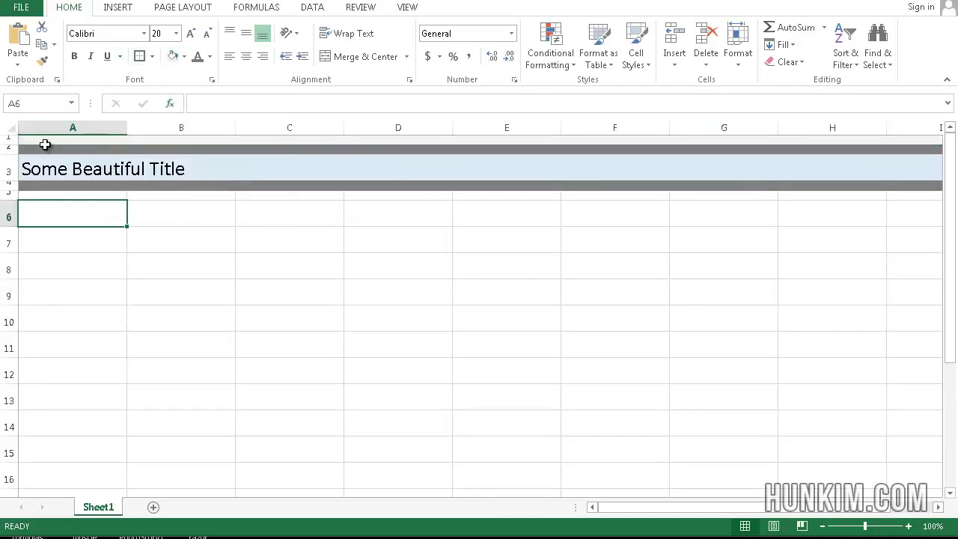
Change the fill of row 1 to the second-lightest gray shade of the white theme color.
left_click(7, 139)
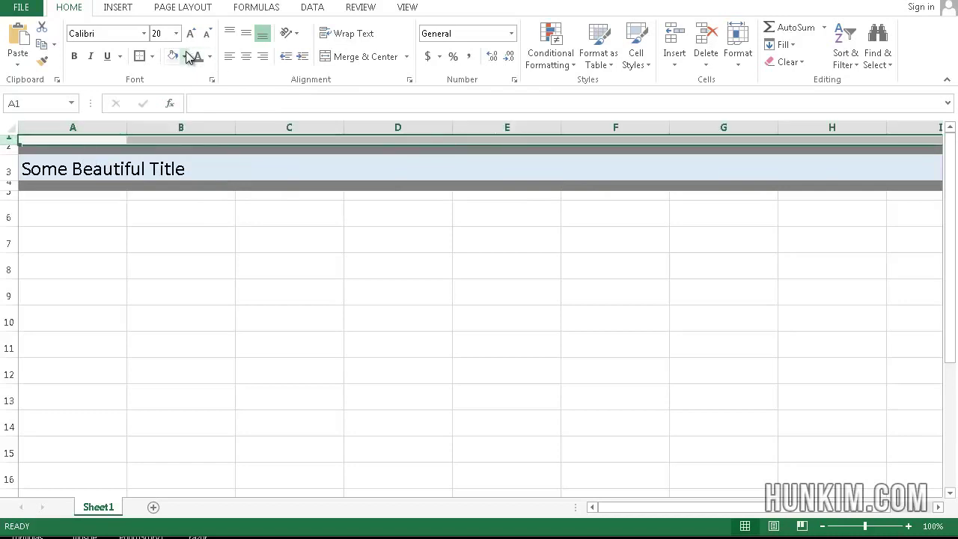
left_click(184, 57)
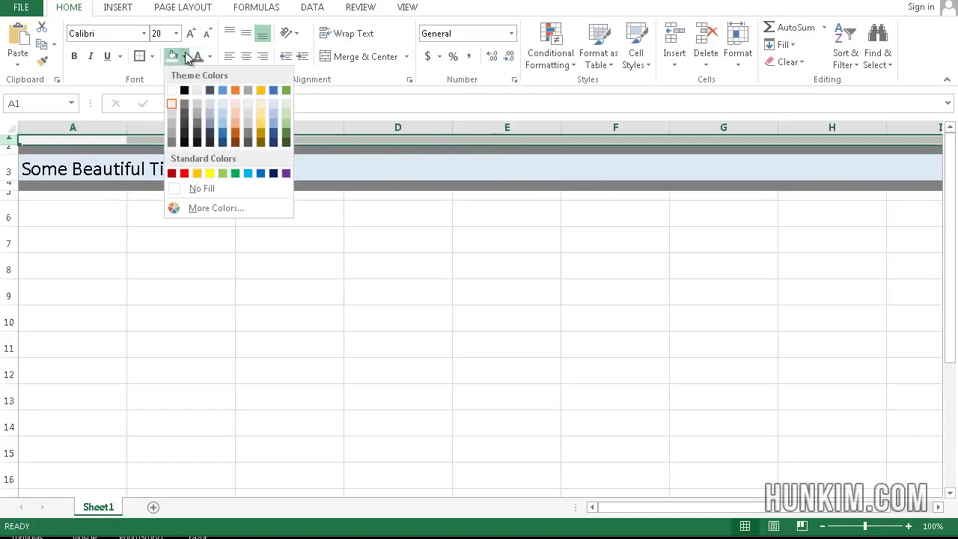
left_click(171, 114)
left_click(111, 217)
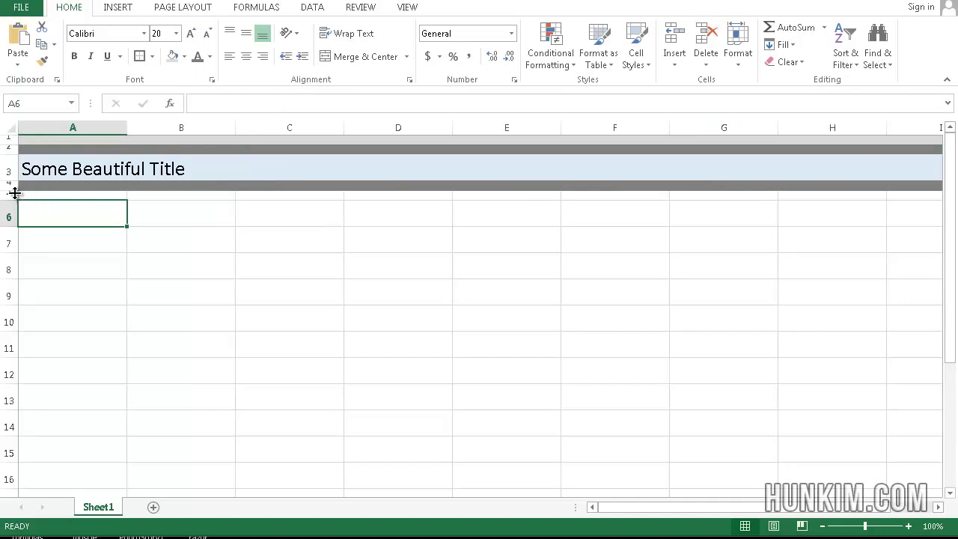
Fill the whole of row 5 with the same light gray as row 1.
left_click(6, 194)
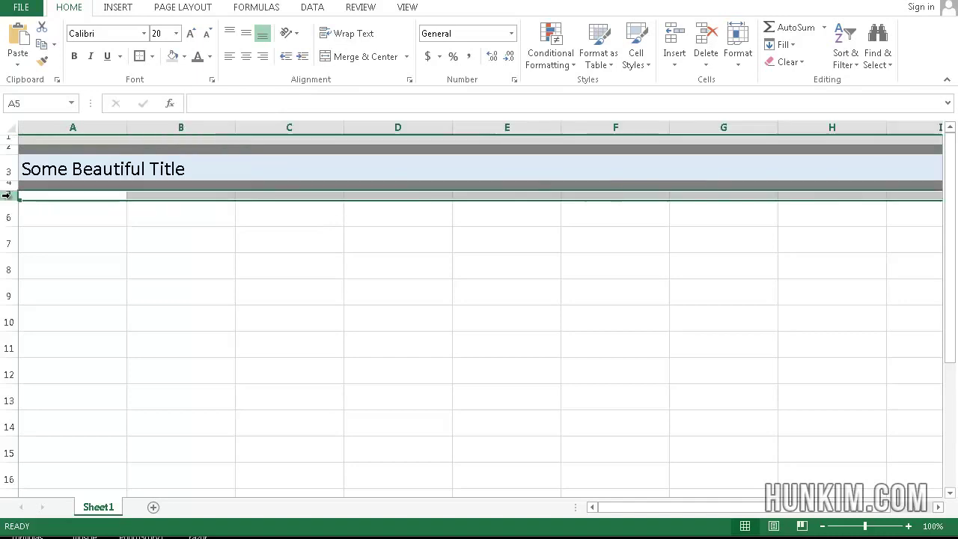
left_click(173, 56)
left_click_drag(188, 221, 188, 241)
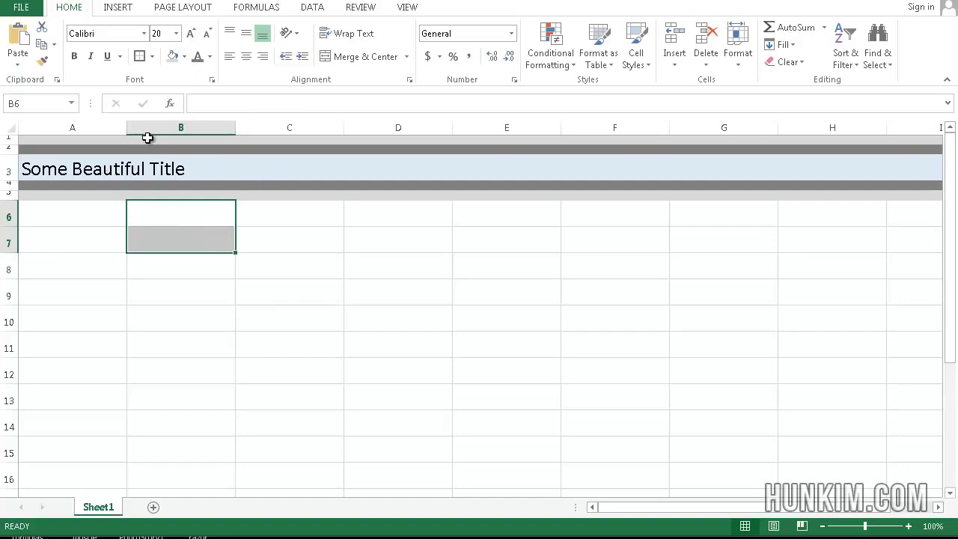
Make the "Some Beautiful Title" text in row 3 bold.
left_click(125, 165)
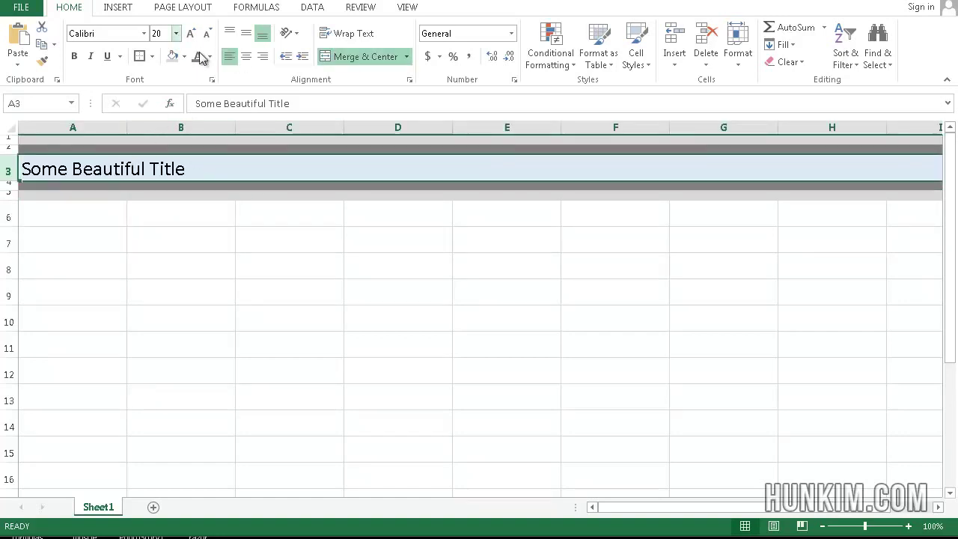
left_click(74, 56)
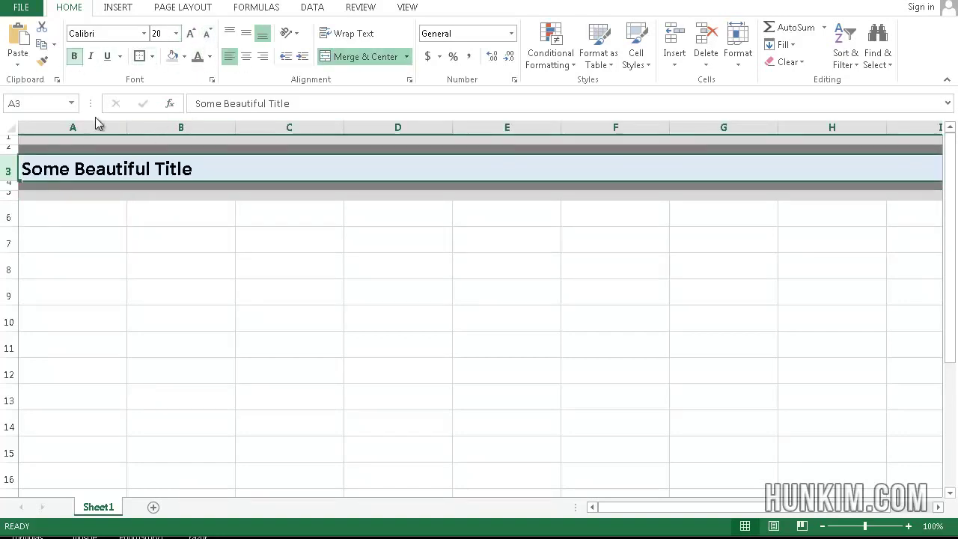
left_click(123, 242)
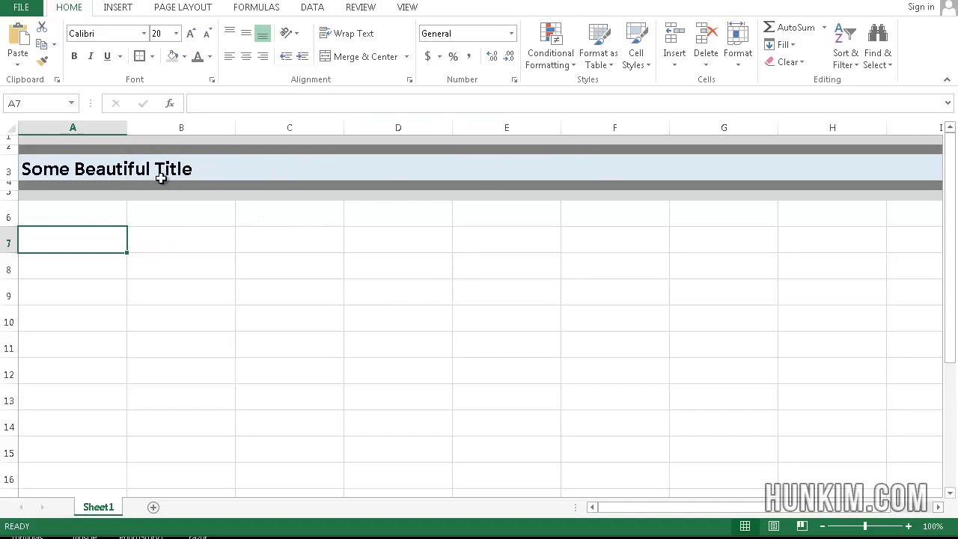
left_click(237, 257)
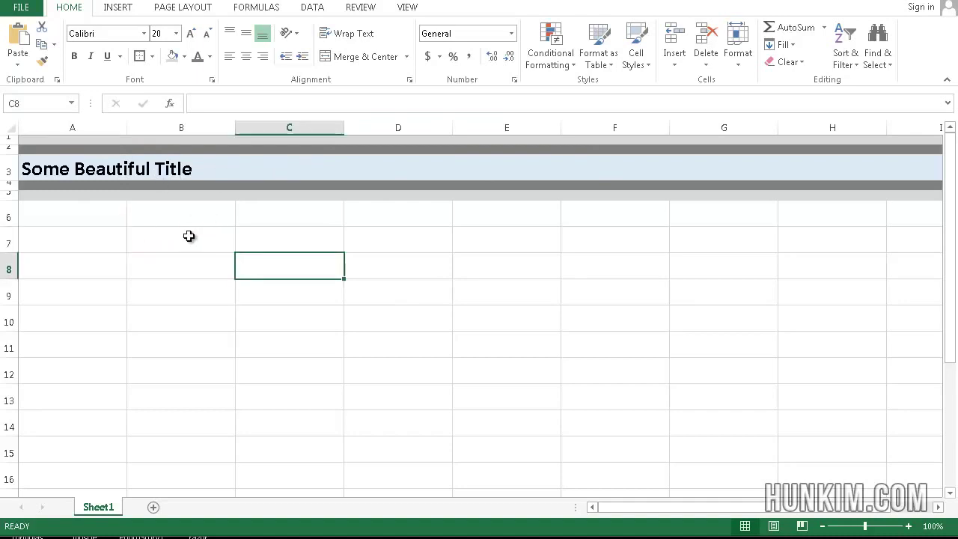
Open the gradient fill effects settings for cells B7:D9.
left_click_drag(189, 237, 436, 290)
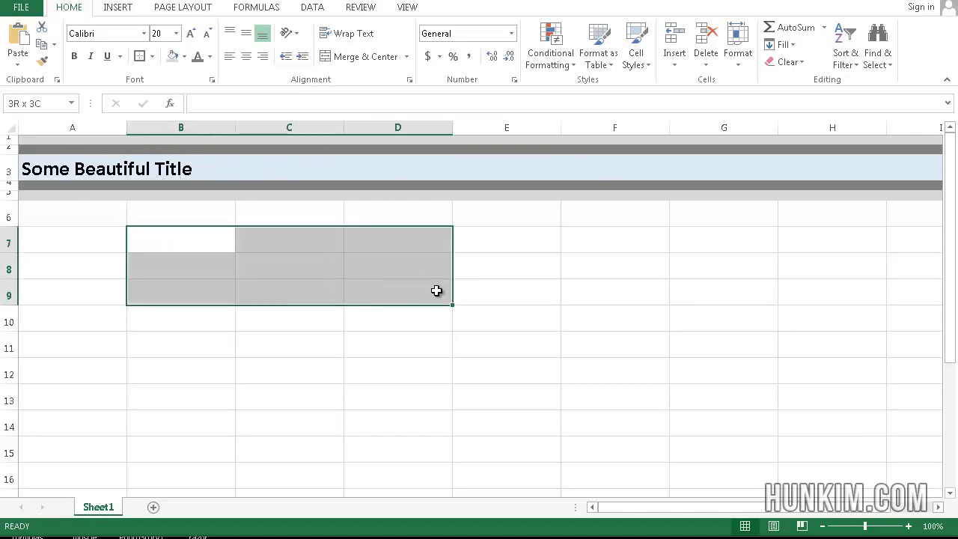
right_click(344, 262)
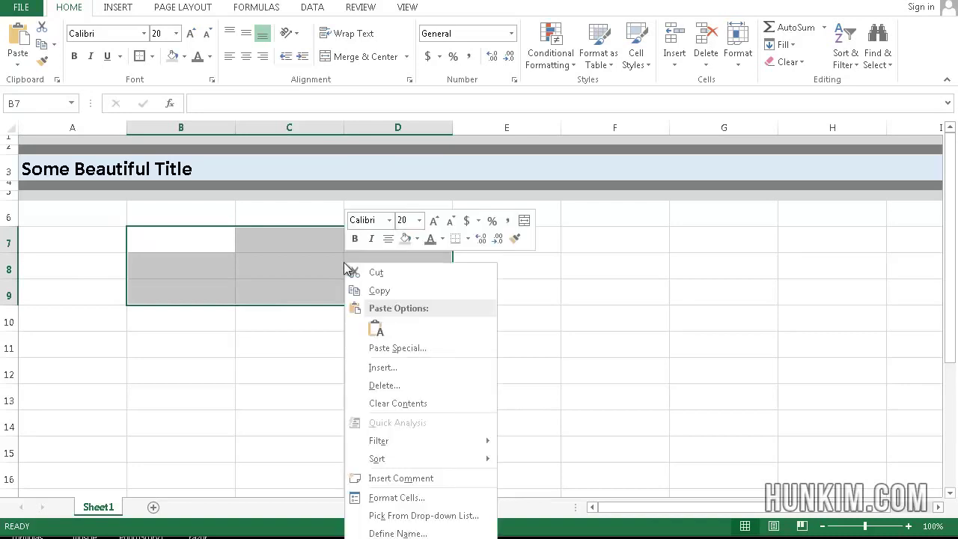
left_click(421, 496)
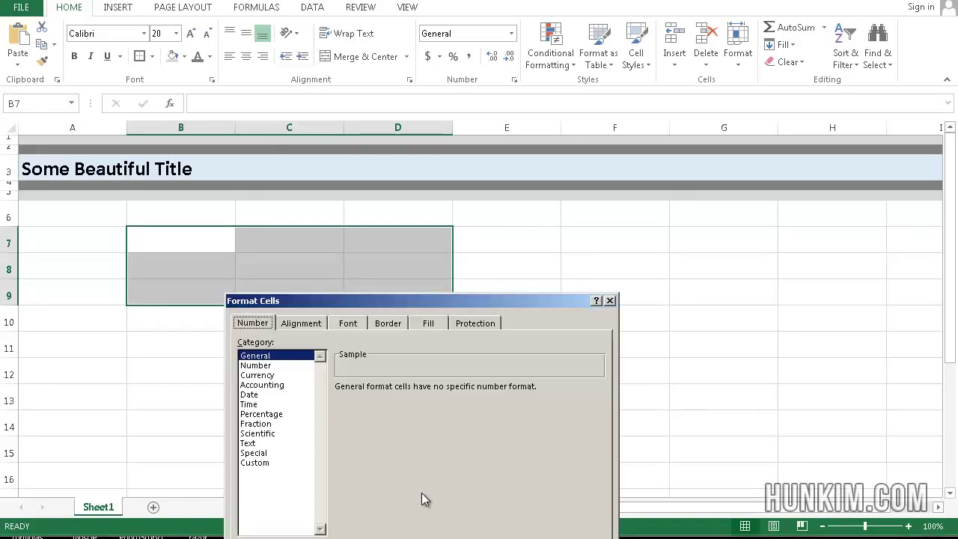
left_click_drag(312, 300, 572, 232)
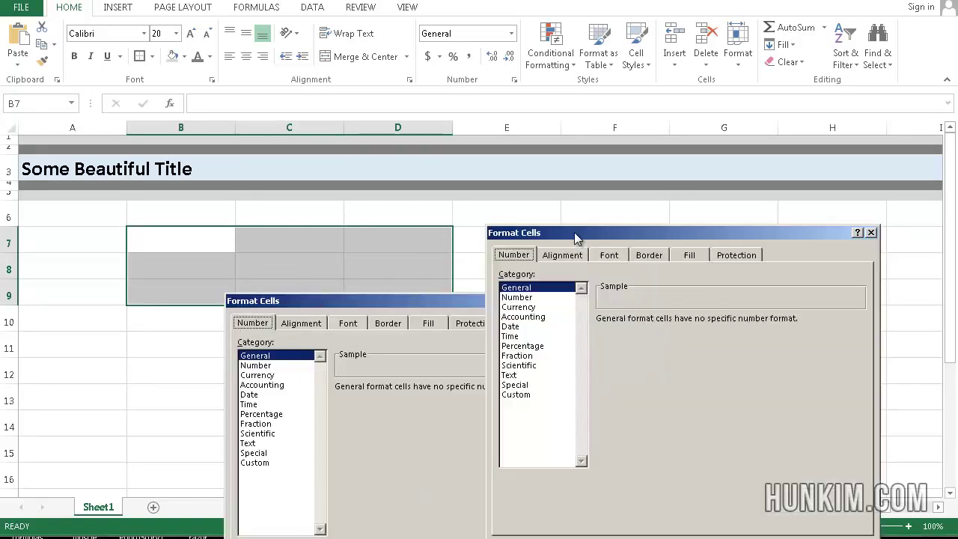
left_click(685, 256)
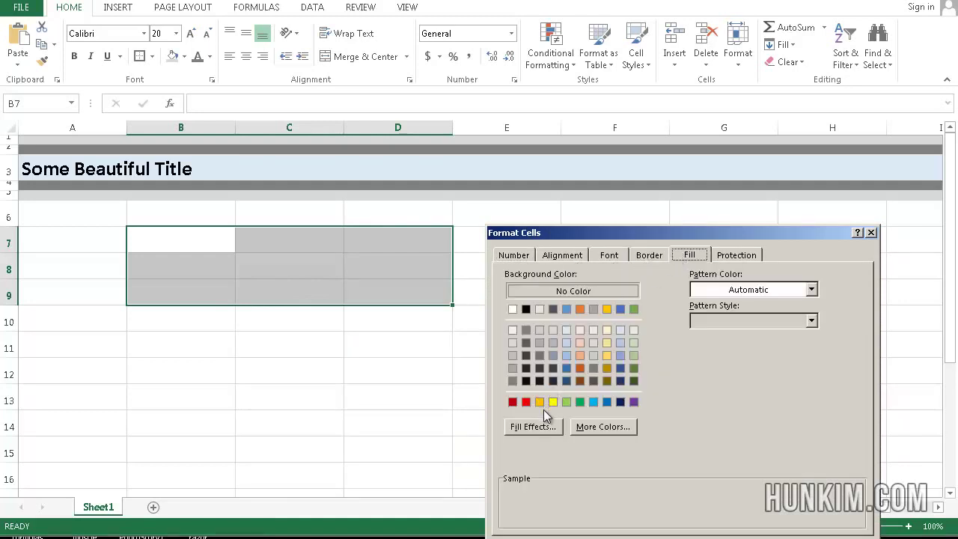
left_click(546, 423)
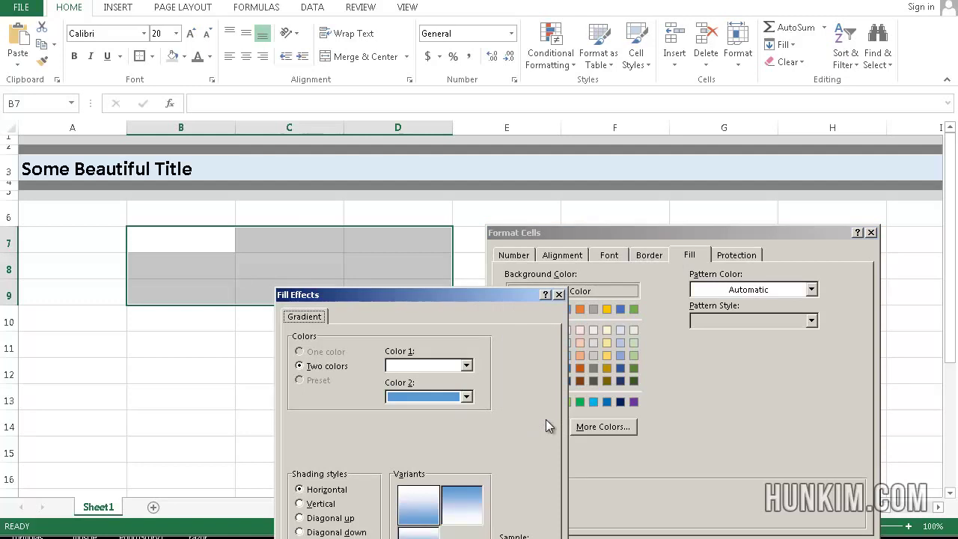
left_click_drag(485, 294, 722, 186)
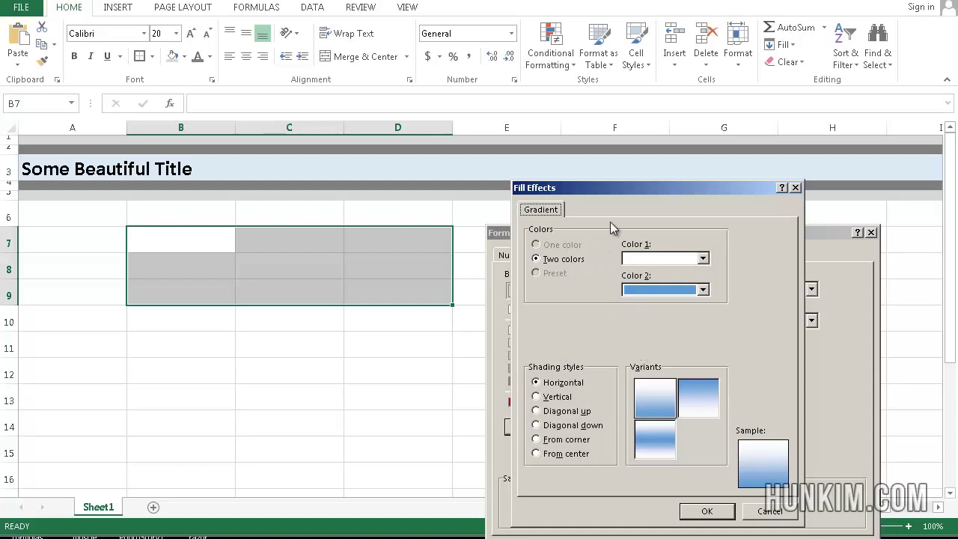
Fill cells B7:D9 with a two-color white and blue gradient, using Diagonal up shading and the variant that starts blue at the upper-left corner.
left_click(648, 258)
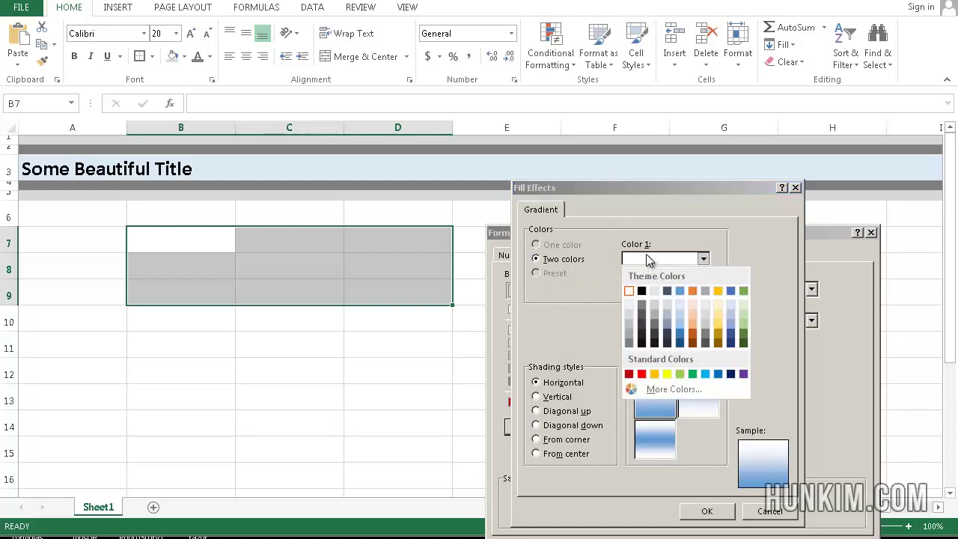
left_click(645, 255)
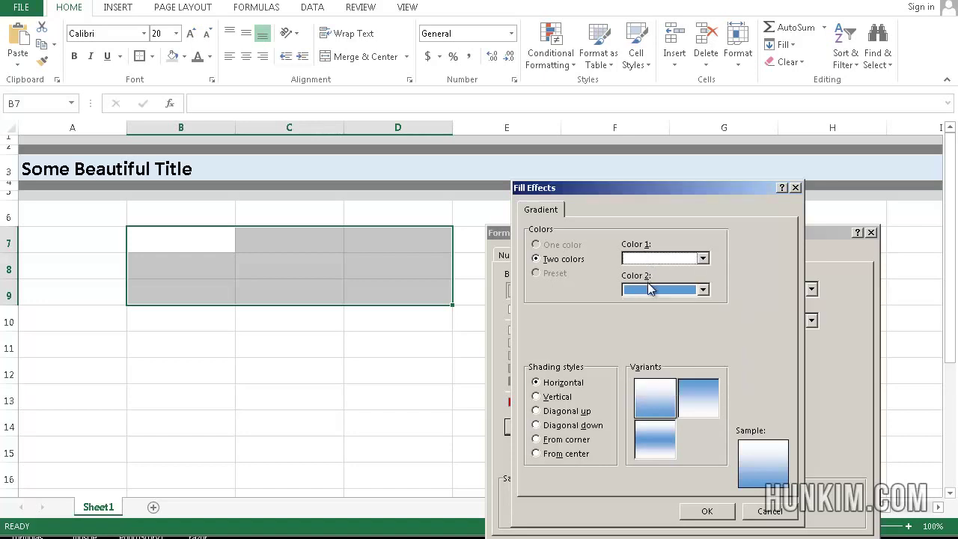
left_click(699, 403)
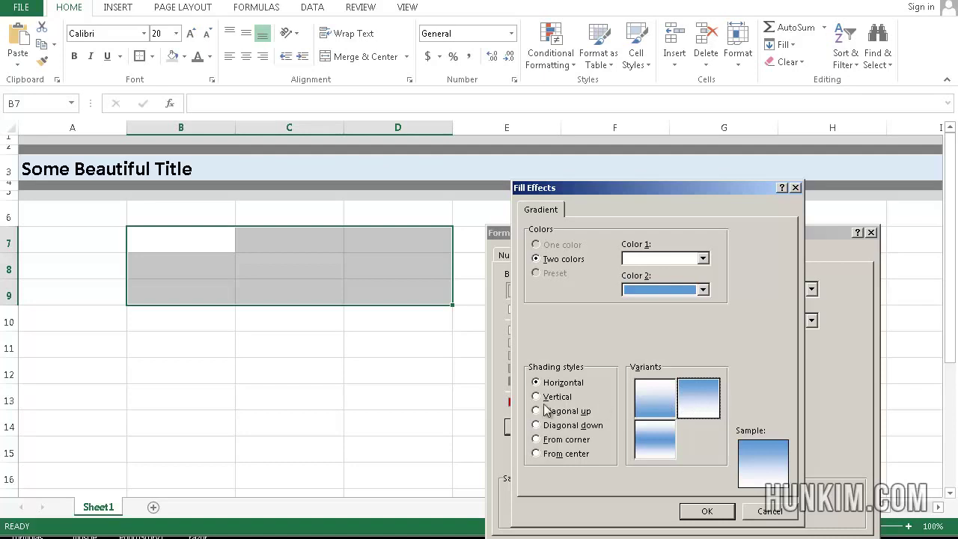
left_click(578, 411)
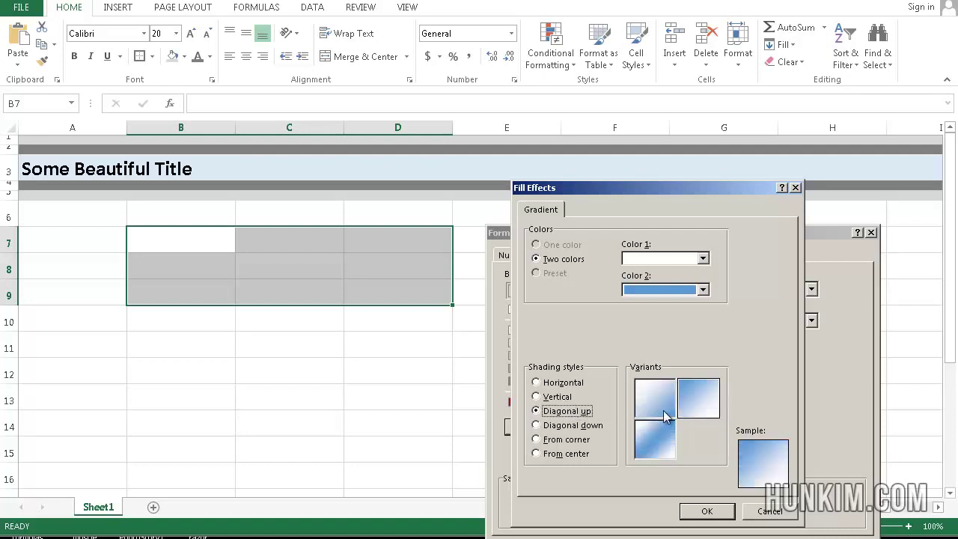
left_click(692, 409)
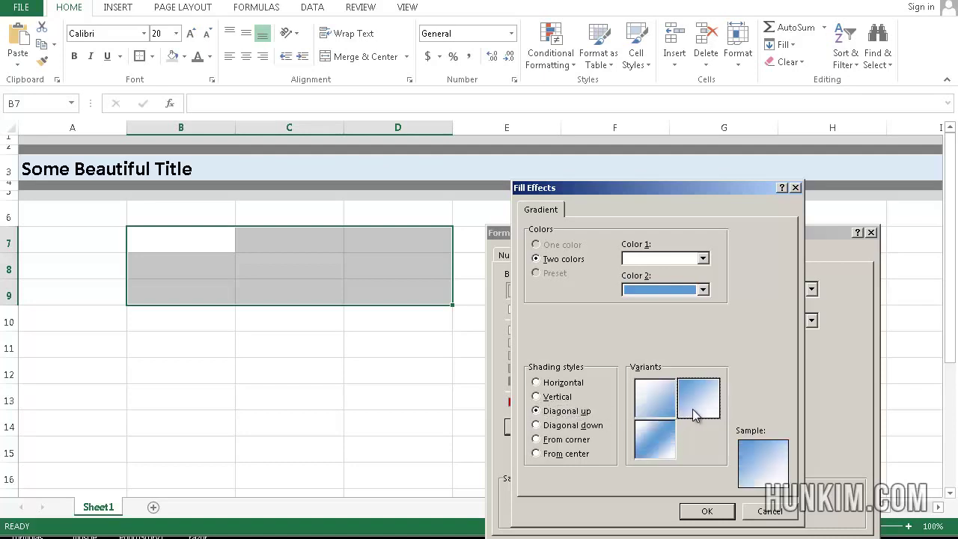
left_click(706, 511)
key("Return")
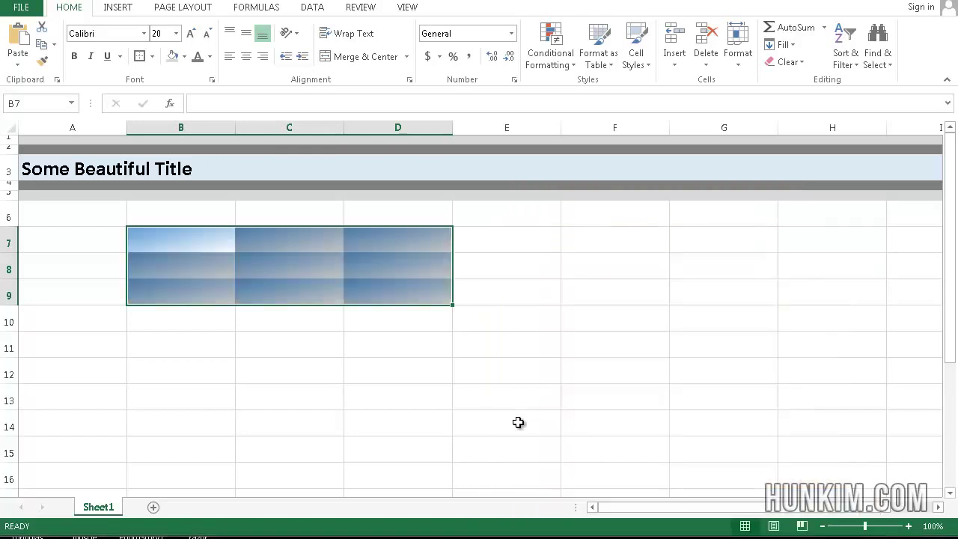
left_click(518, 423)
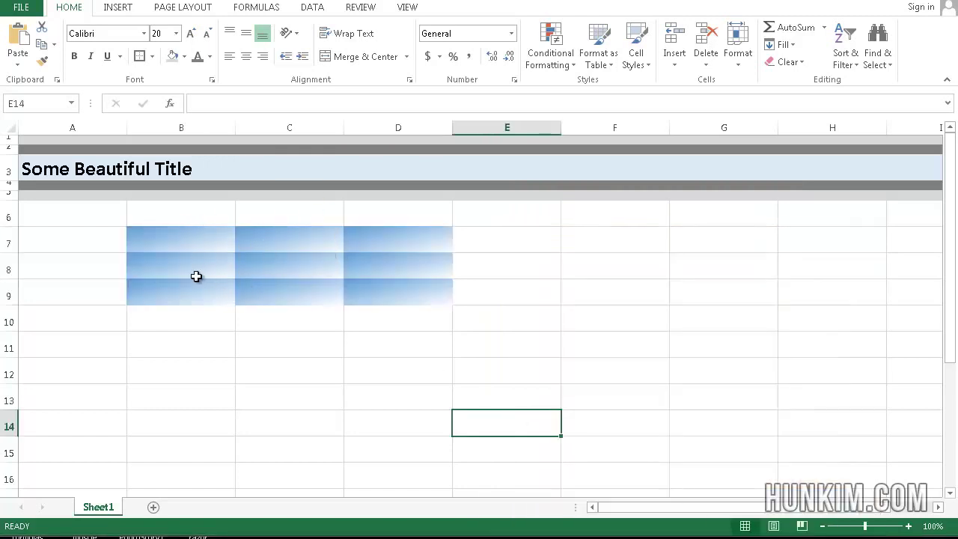
Add a double-line outline border around cells C7:D9.
left_click_drag(184, 236, 423, 293)
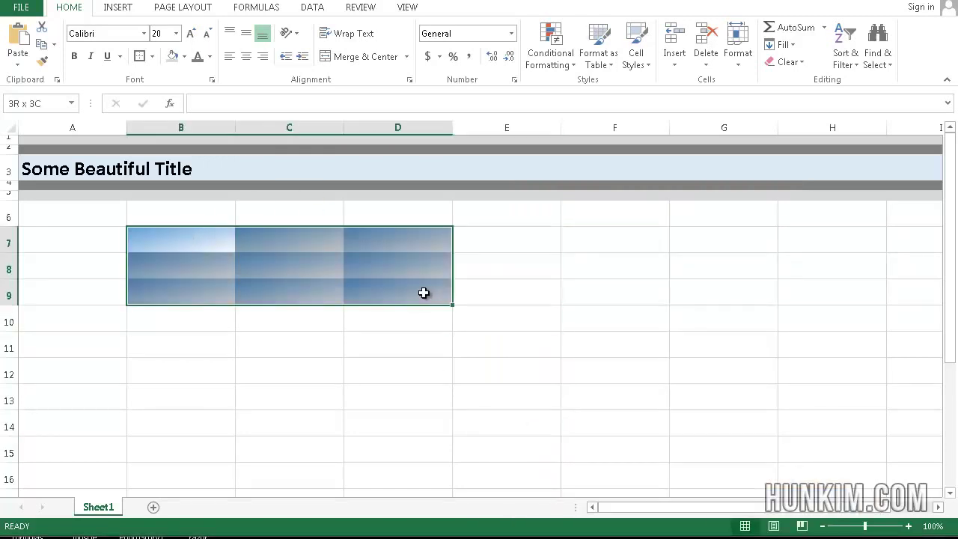
left_click(297, 247)
left_click_drag(297, 248, 420, 304)
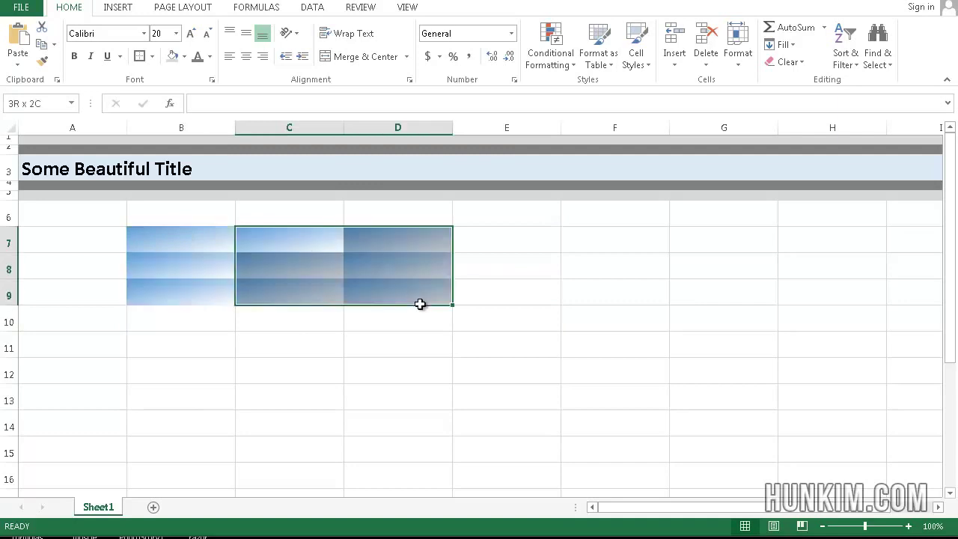
right_click(405, 273)
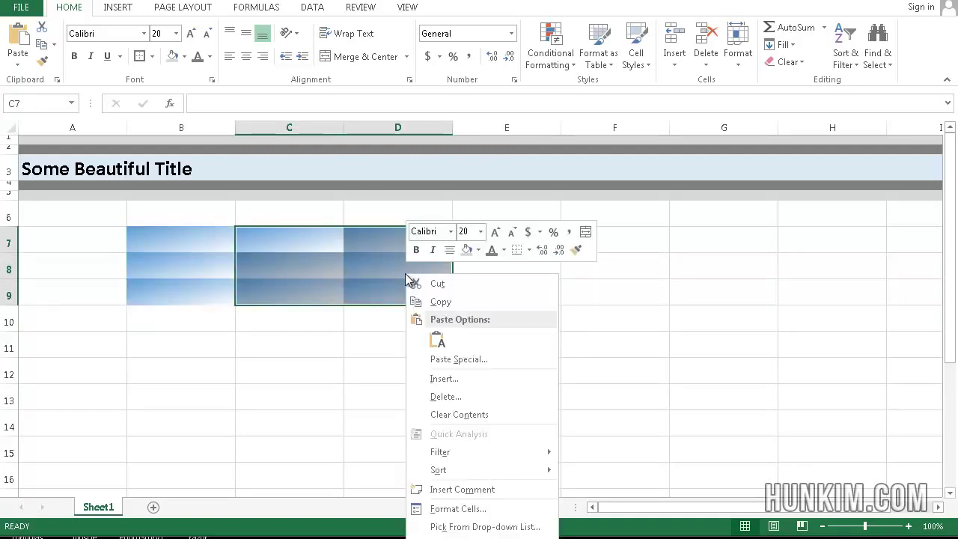
left_click(479, 508)
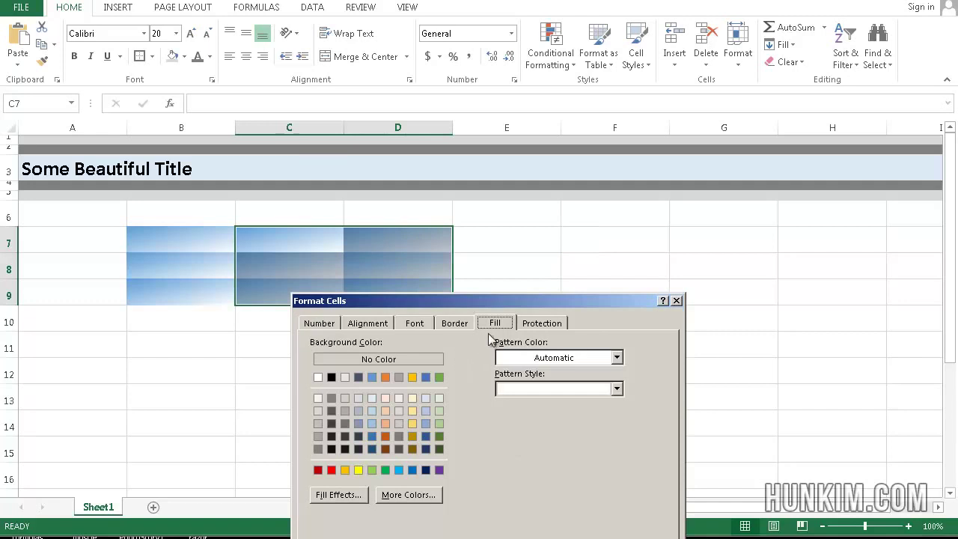
left_click(454, 322)
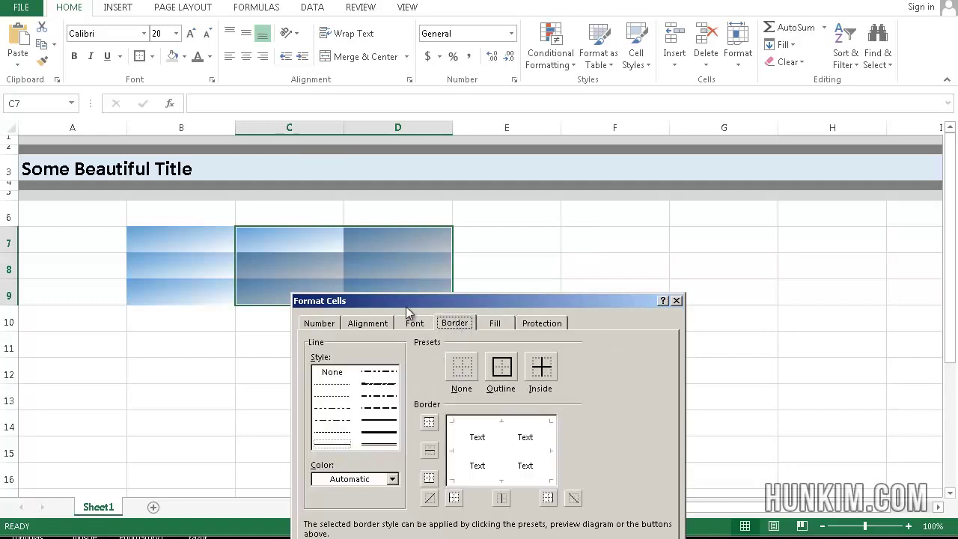
left_click_drag(407, 308, 582, 205)
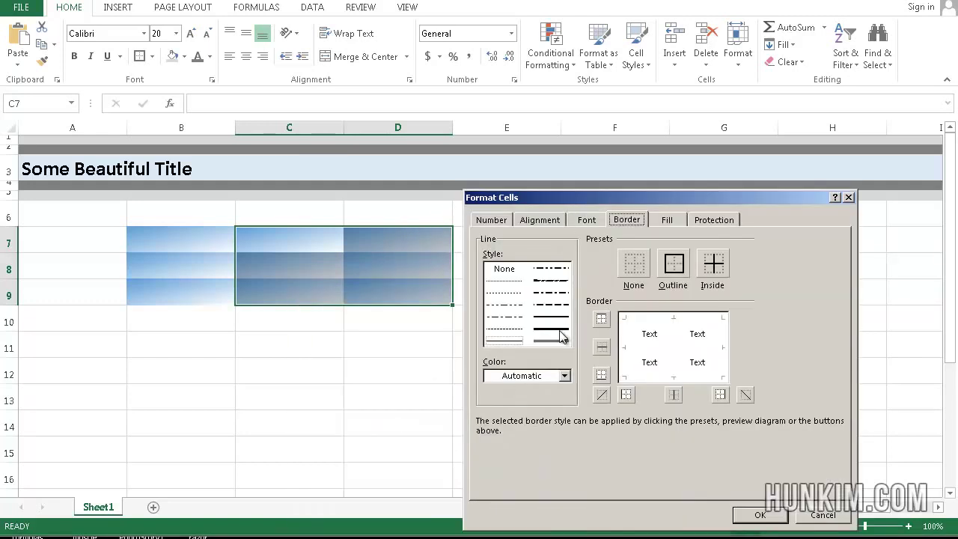
left_click(553, 342)
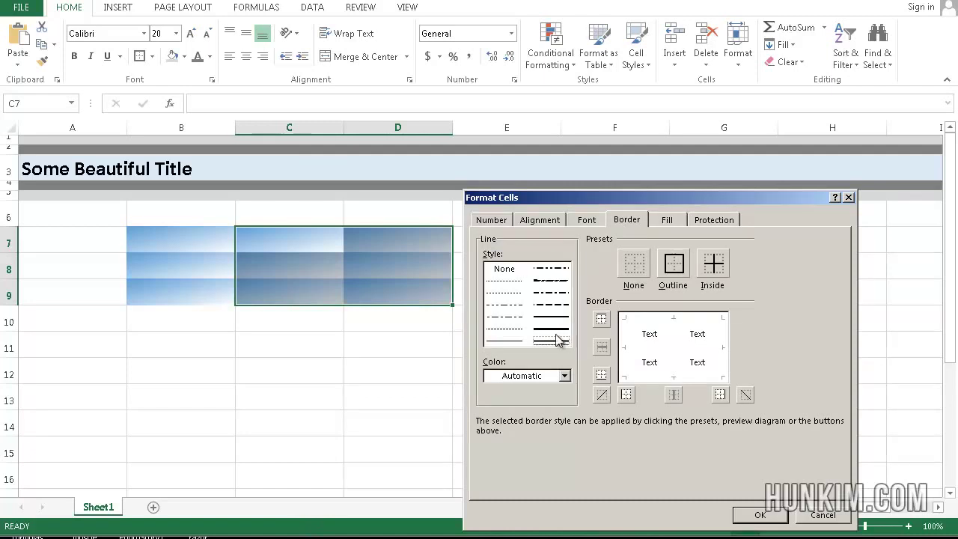
left_click(675, 264)
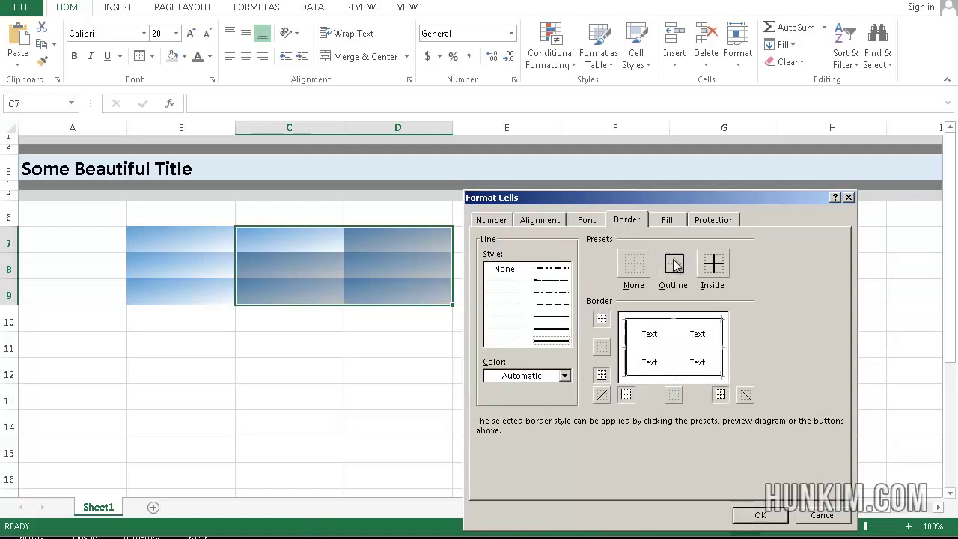
left_click(759, 515)
left_click(609, 393)
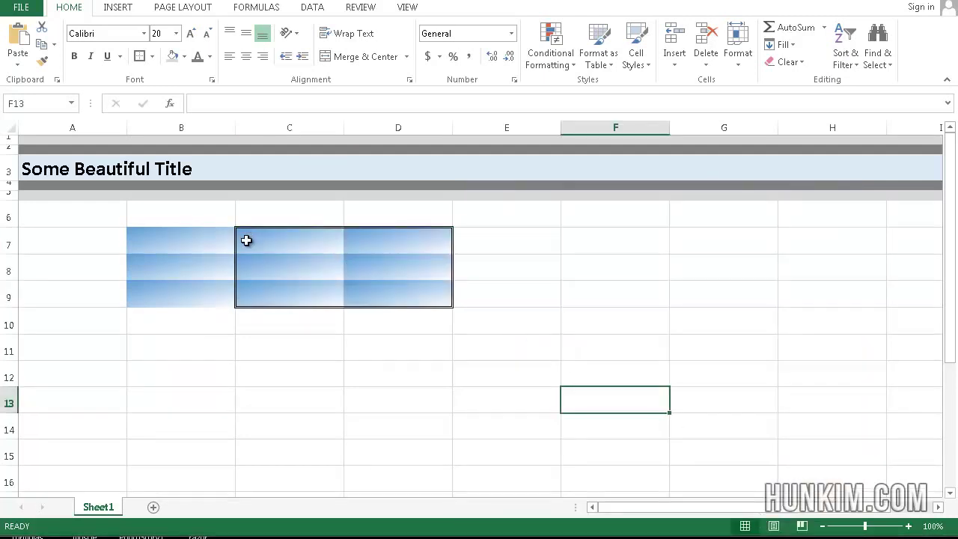
Clear the outline border of cells C7:D9 and apply only a double-line bottom border.
left_click_drag(317, 237, 401, 282)
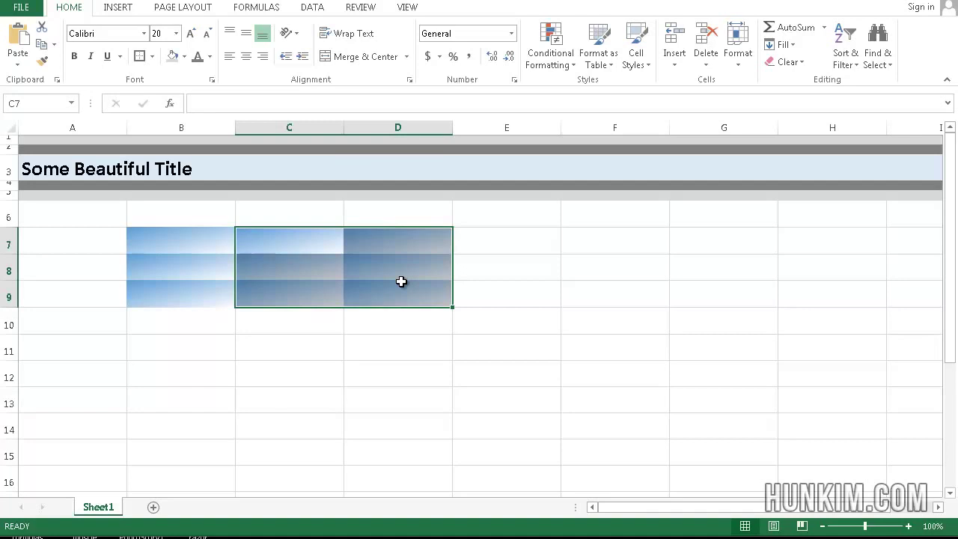
right_click(401, 282)
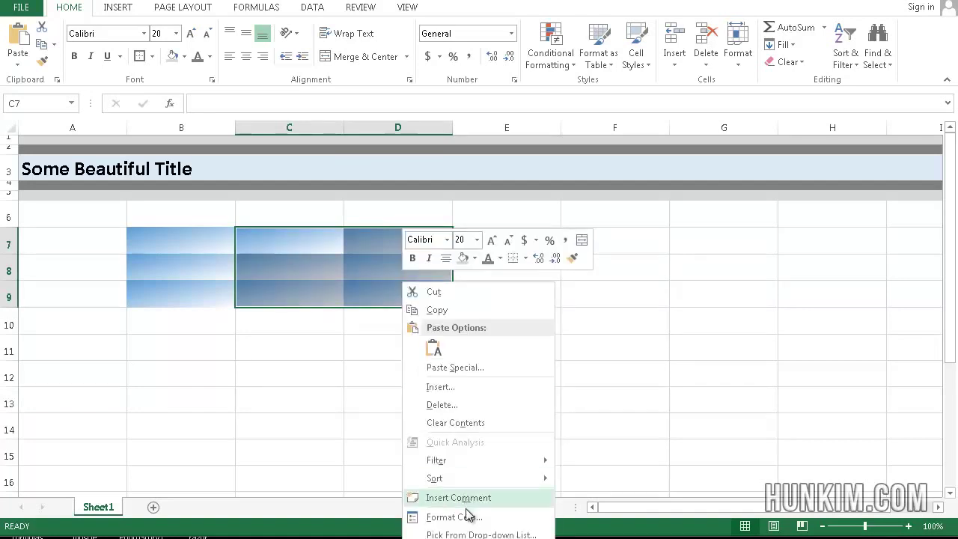
left_click(470, 516)
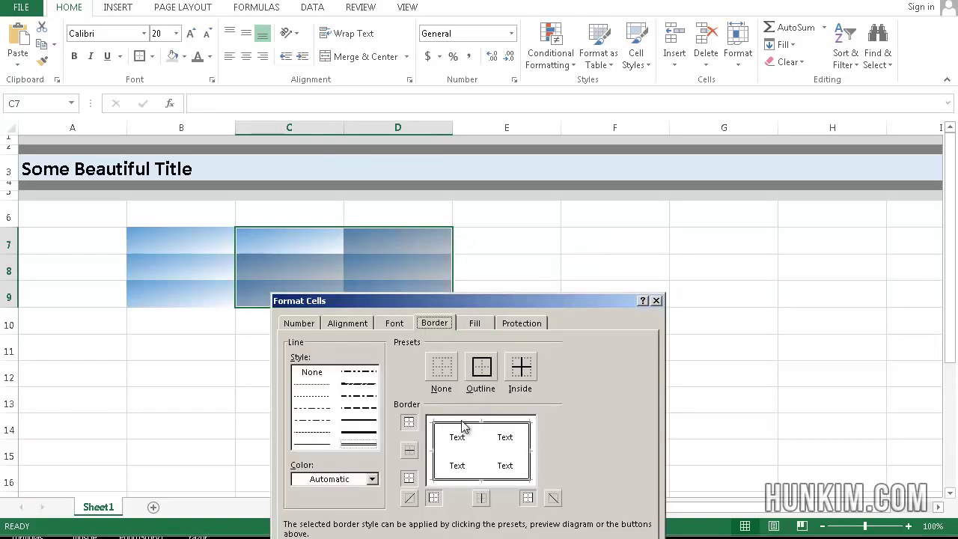
left_click(441, 368)
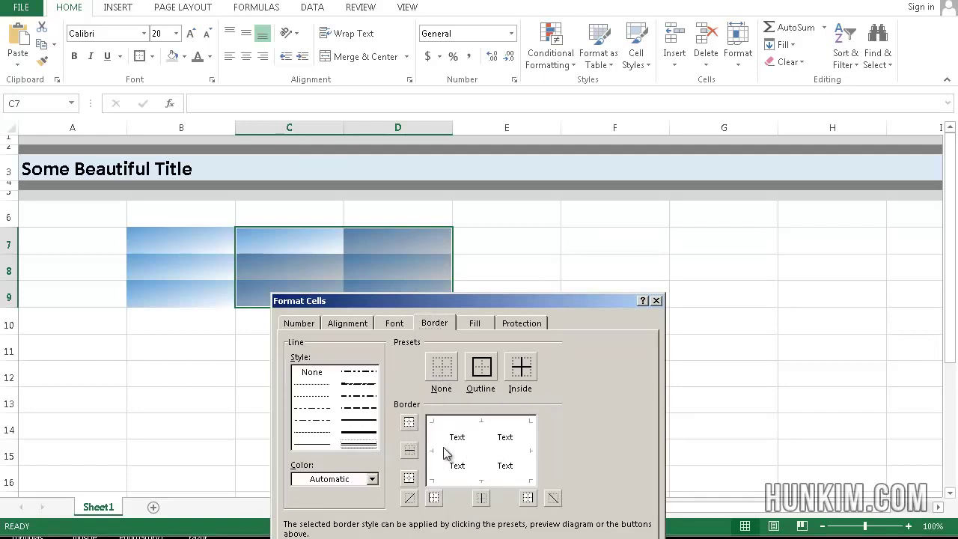
left_click(407, 481)
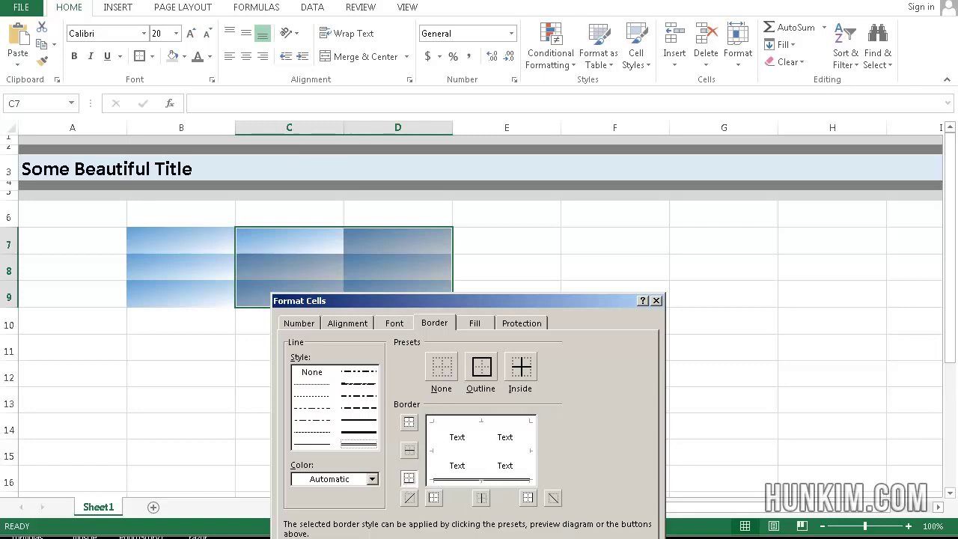
left_click_drag(553, 295, 661, 111)
left_click(676, 434)
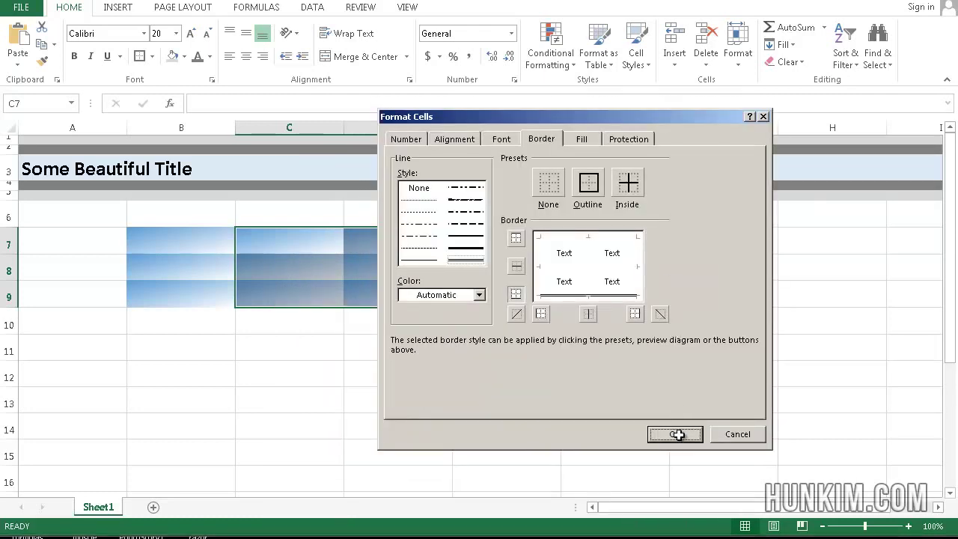
left_click(449, 367)
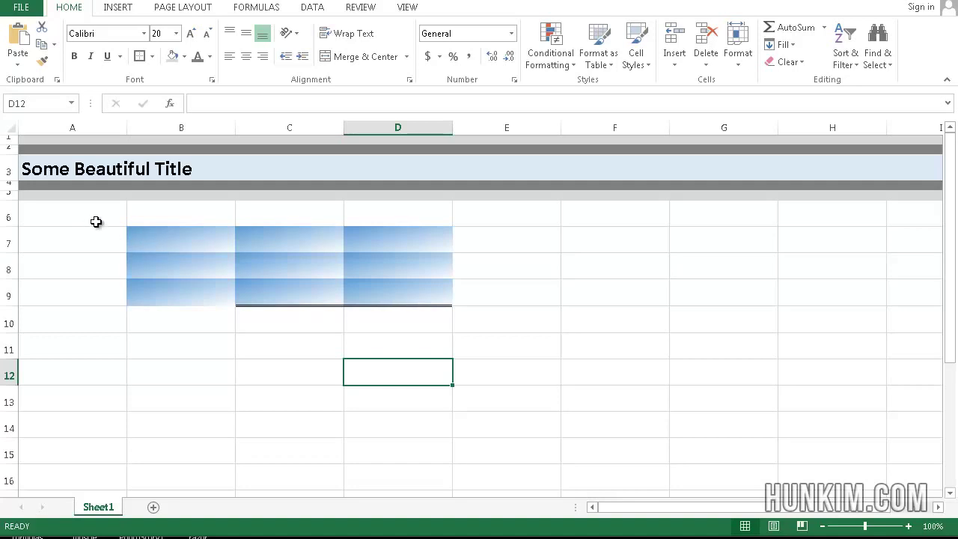
left_click_drag(93, 217, 436, 292)
left_click(487, 289)
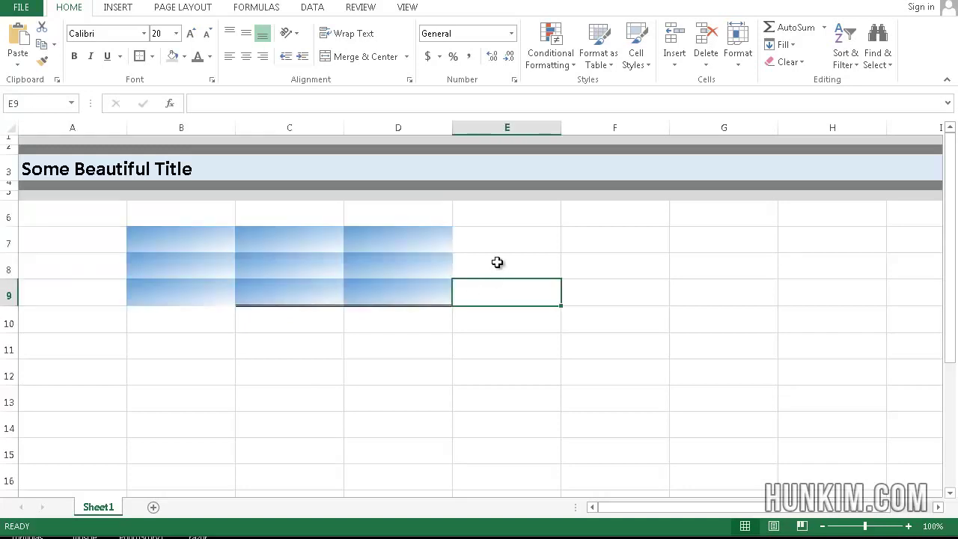
left_click(519, 264)
left_click(530, 248)
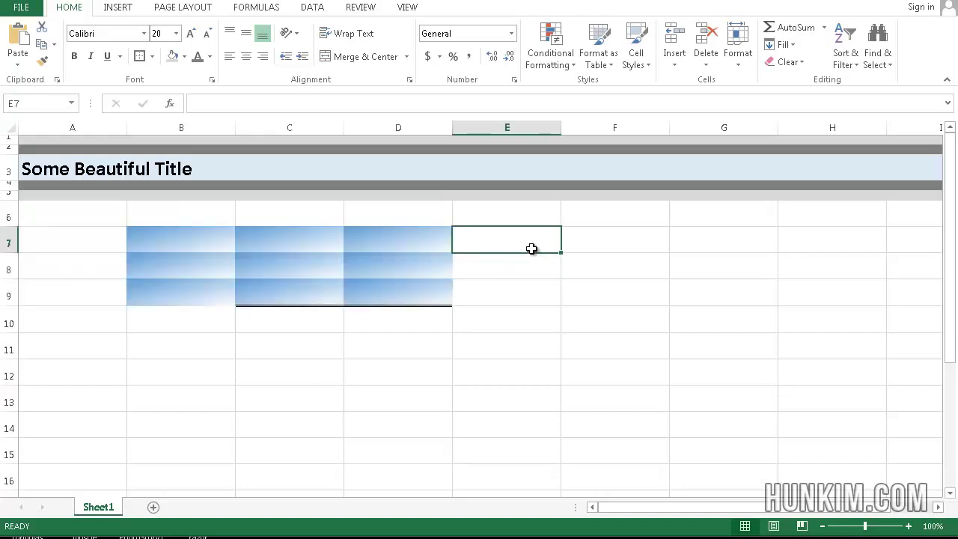
left_click(586, 263)
left_click(528, 282)
left_click(514, 332)
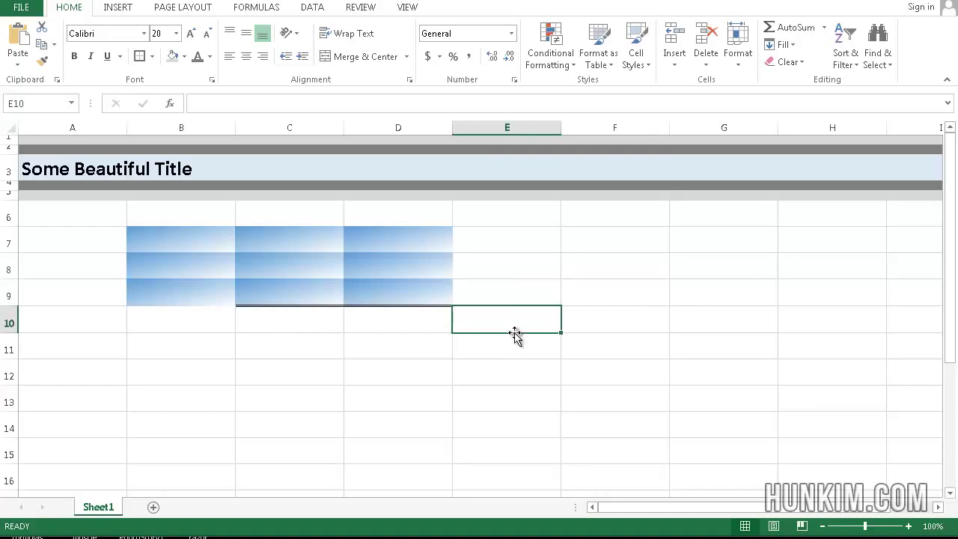